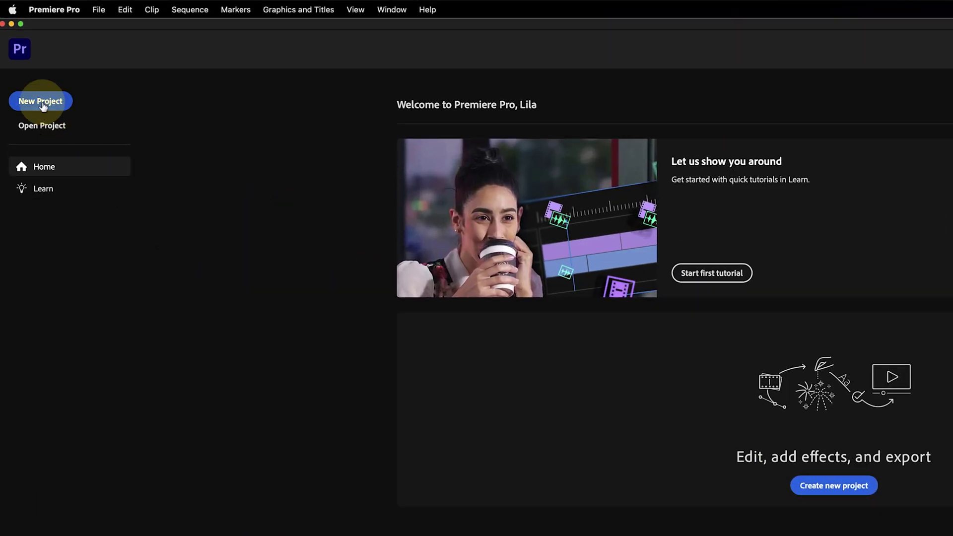
# Step: Start a new project named Macbook review
pyautogui.click(42, 104)
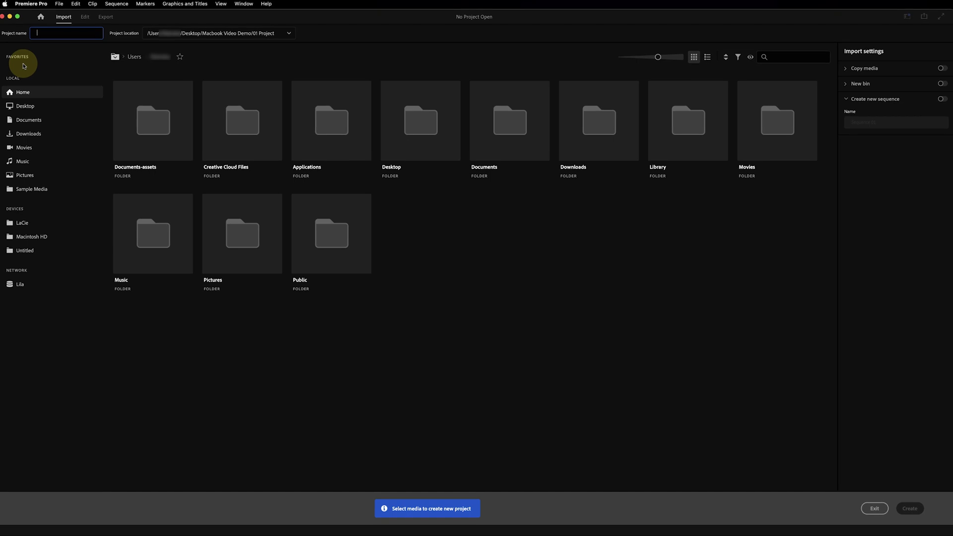
pyautogui.write('Macb')
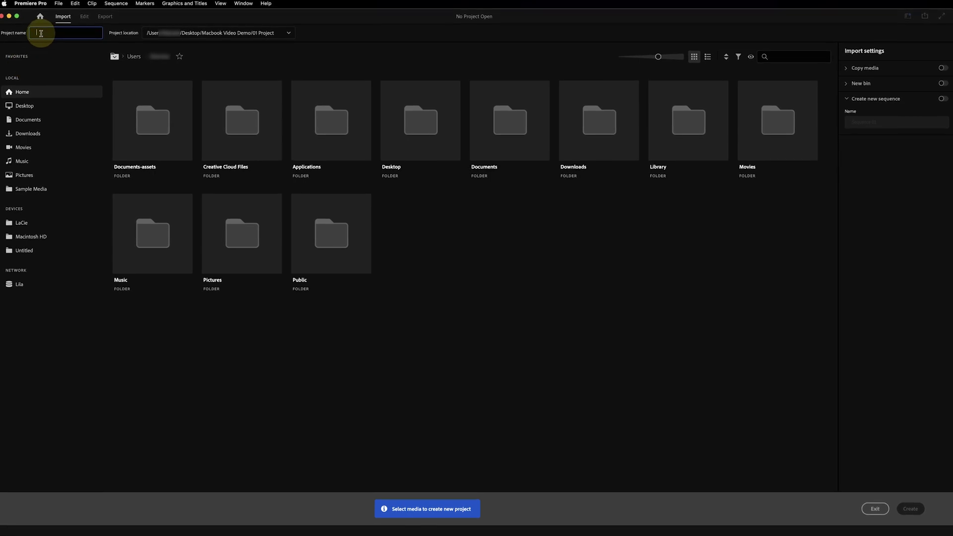
pyautogui.write('ook review')
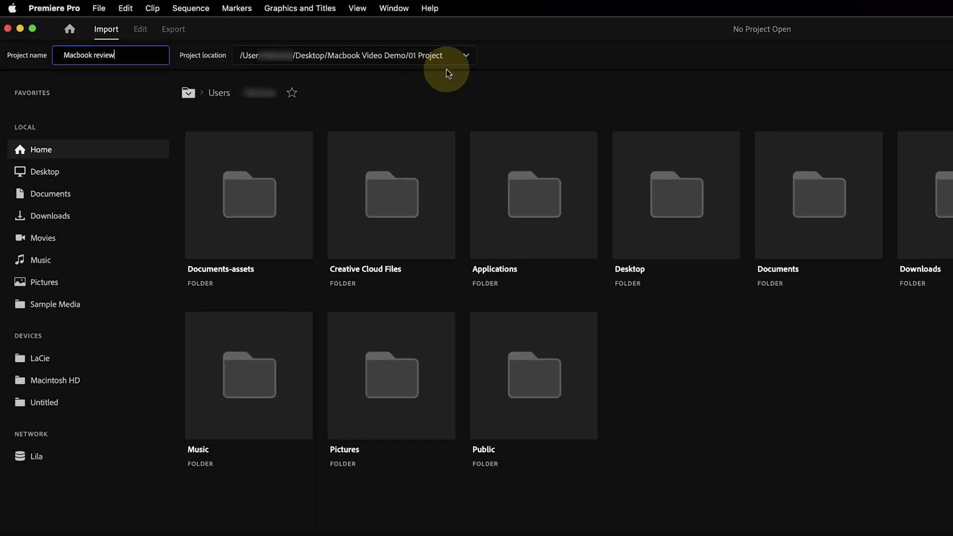
# Step: Set the project location to the 01 Project folder inside Macbook Video Demo on the Desktop
pyautogui.click(464, 55)
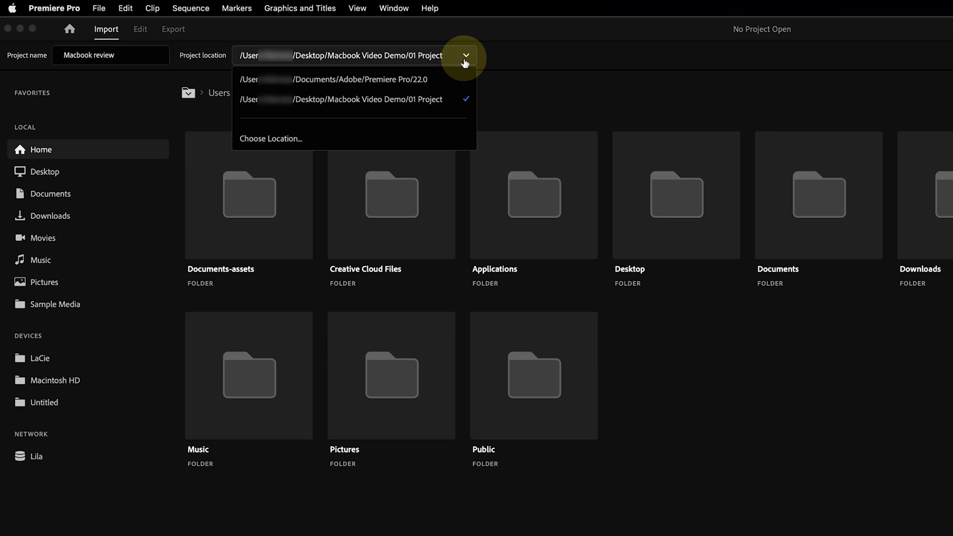
pyautogui.click(394, 138)
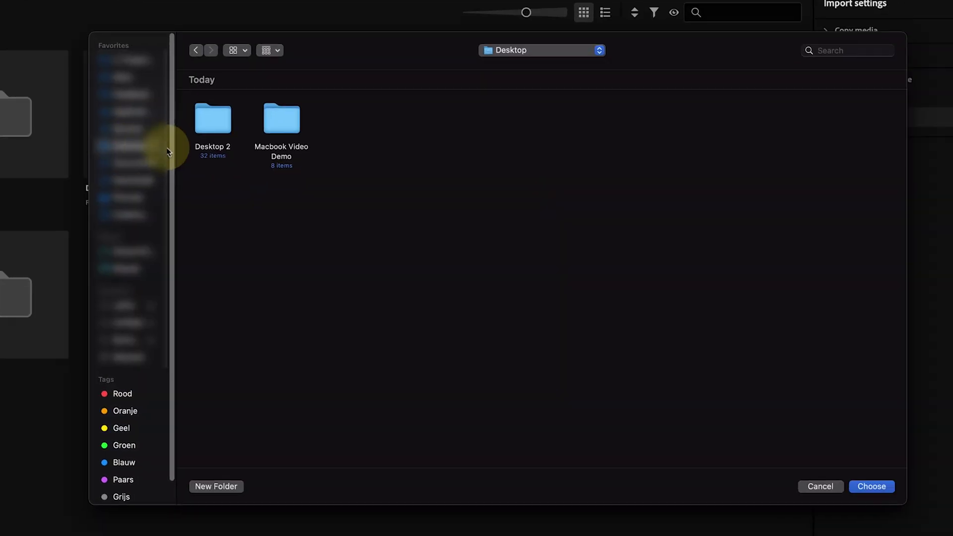
pyautogui.doubleClick(285, 120)
pyautogui.doubleClick(213, 118)
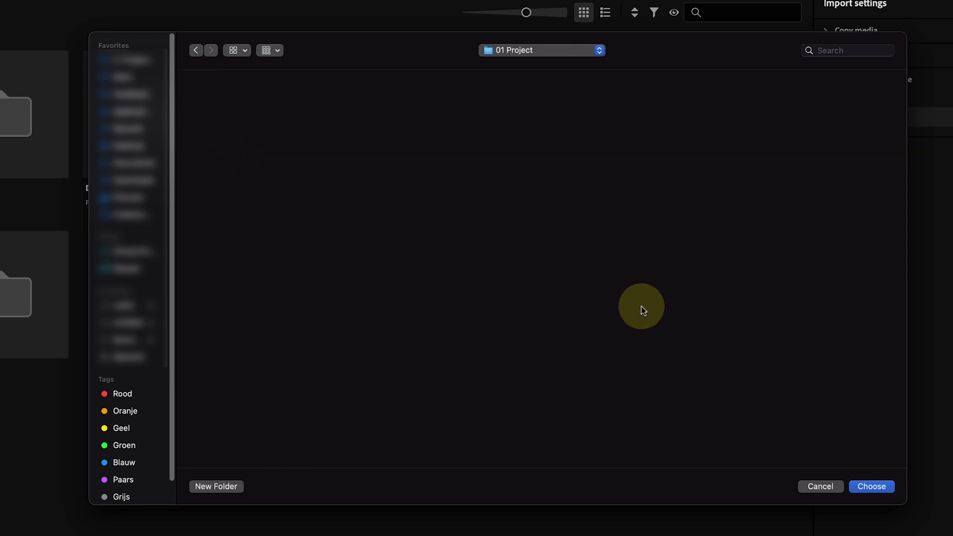
pyautogui.click(869, 477)
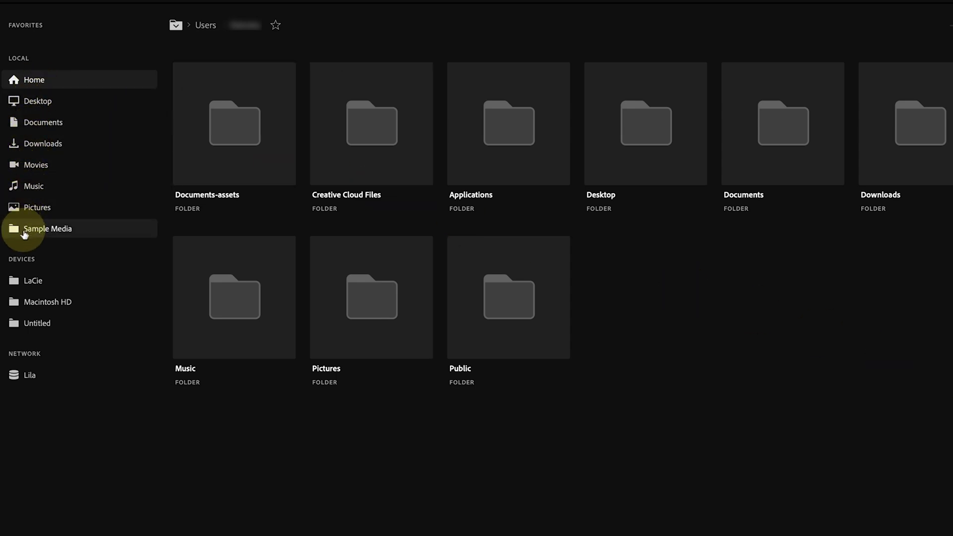
# Step: Select the 02 B-roll and 01 A-roll folders in Desktop/Macbook Video Demo/02 Video for import
pyautogui.click(27, 104)
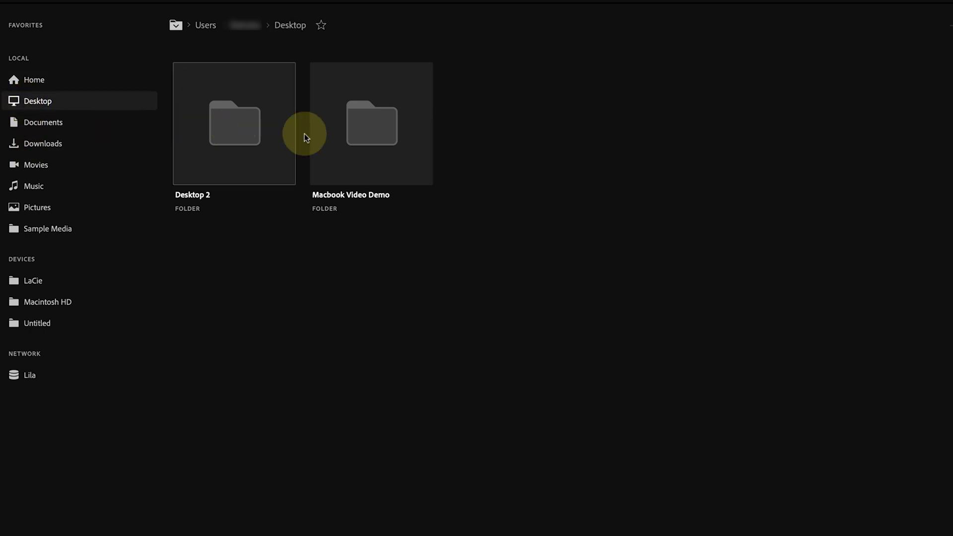
pyautogui.doubleClick(377, 135)
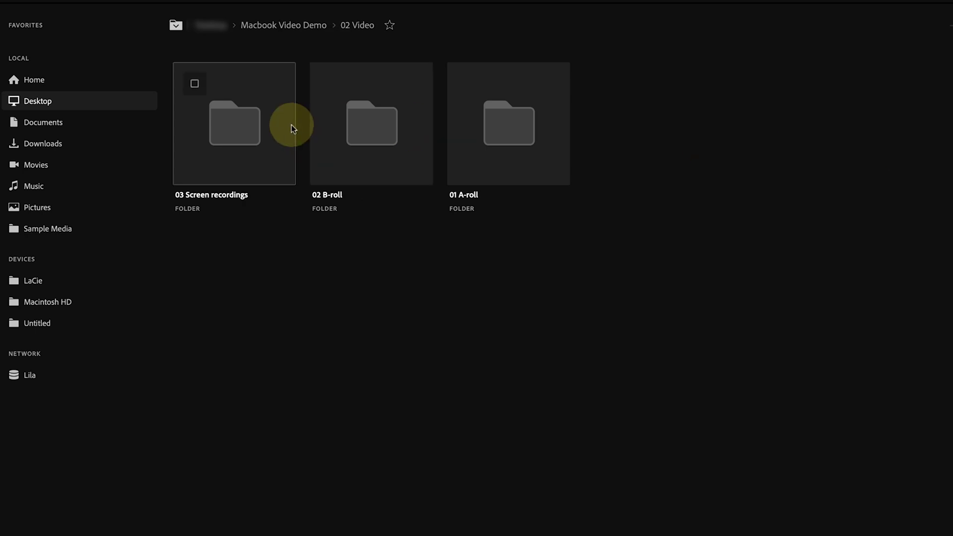
pyautogui.doubleClick(333, 128)
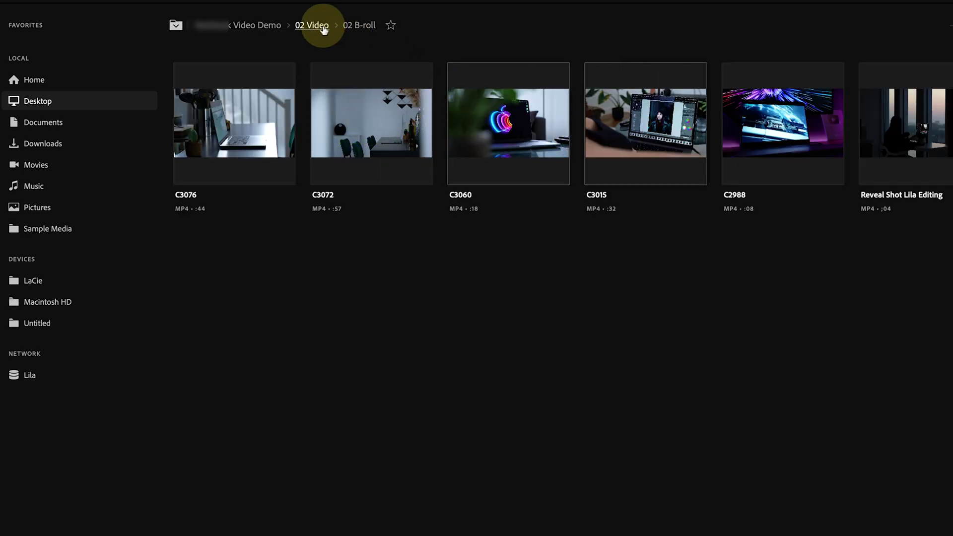
pyautogui.click(320, 25)
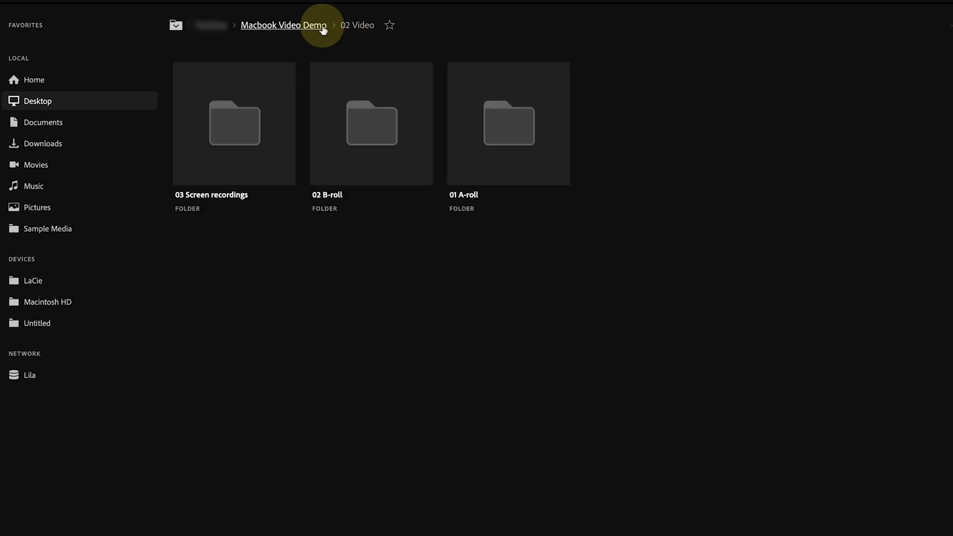
pyautogui.click(335, 107)
pyautogui.click(473, 109)
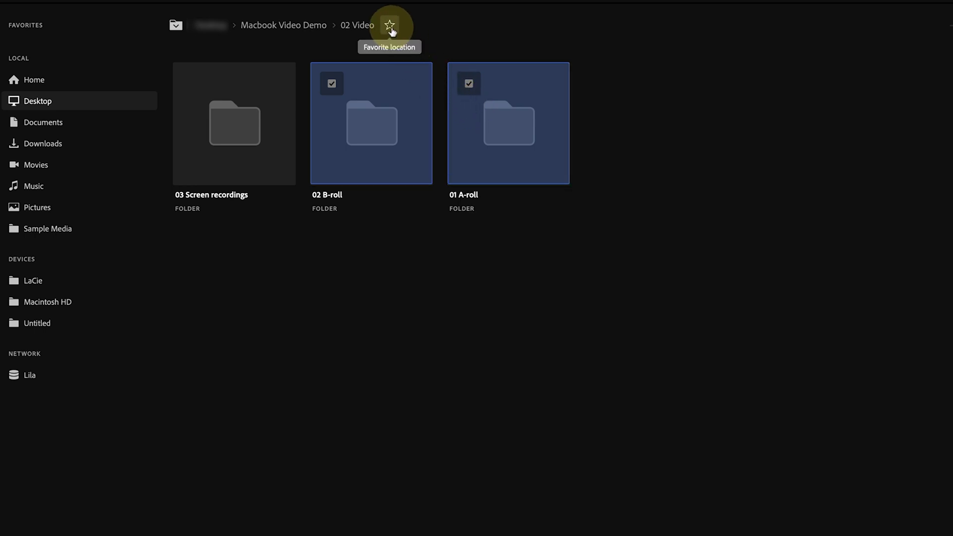
# Step: Add the 02 Video folder to the favourites and remove it again
pyautogui.click(390, 26)
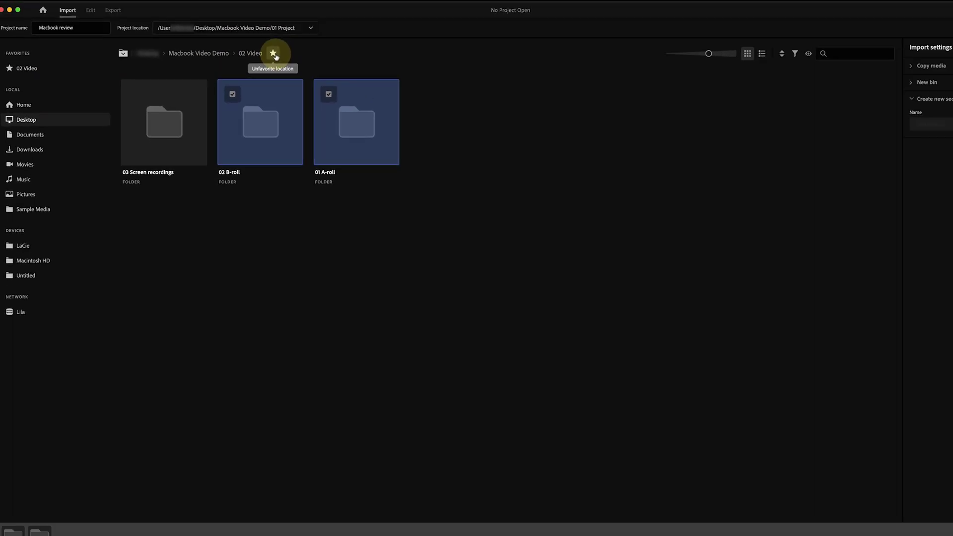
pyautogui.click(274, 54)
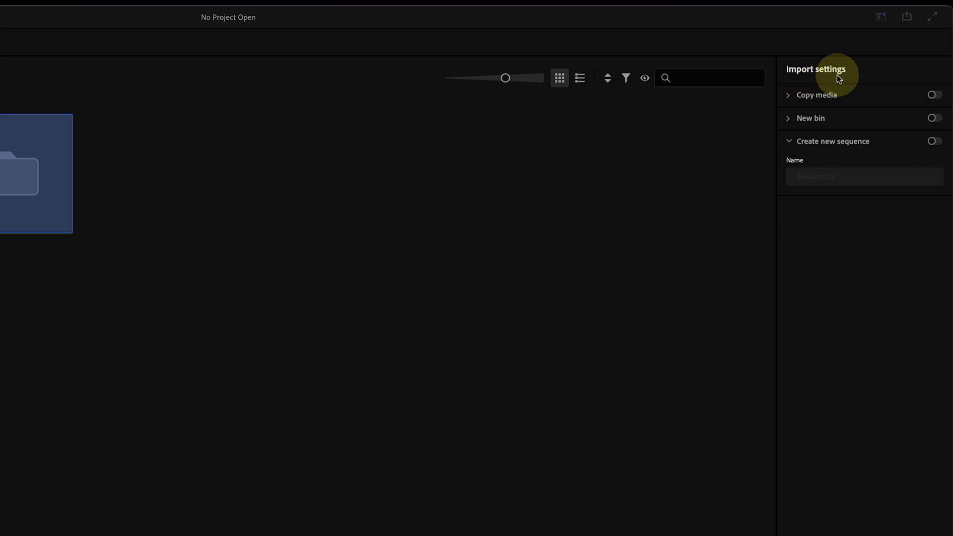
# Step: Create the project with the selected media in a new bin named Video, without copying media or creating a sequence, and open that bin
pyautogui.click(788, 97)
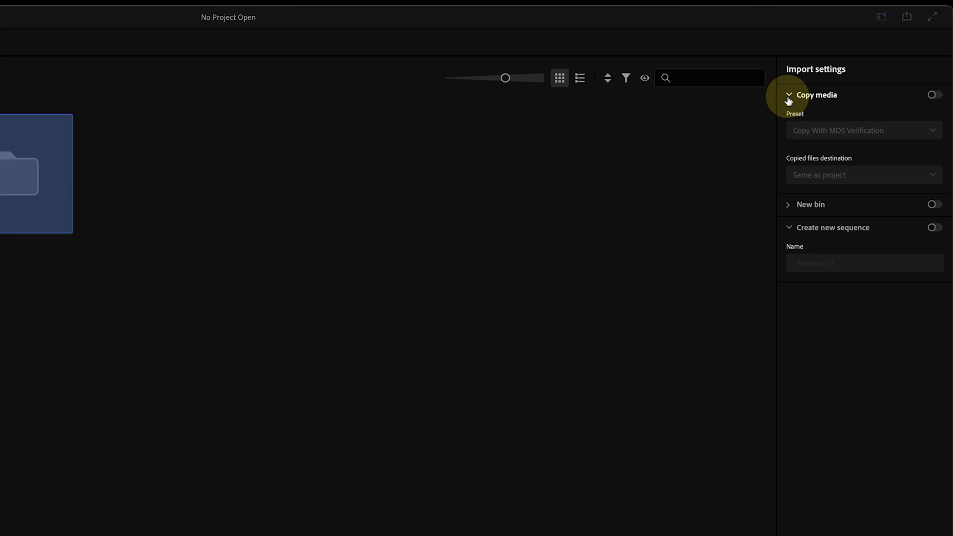
pyautogui.click(789, 96)
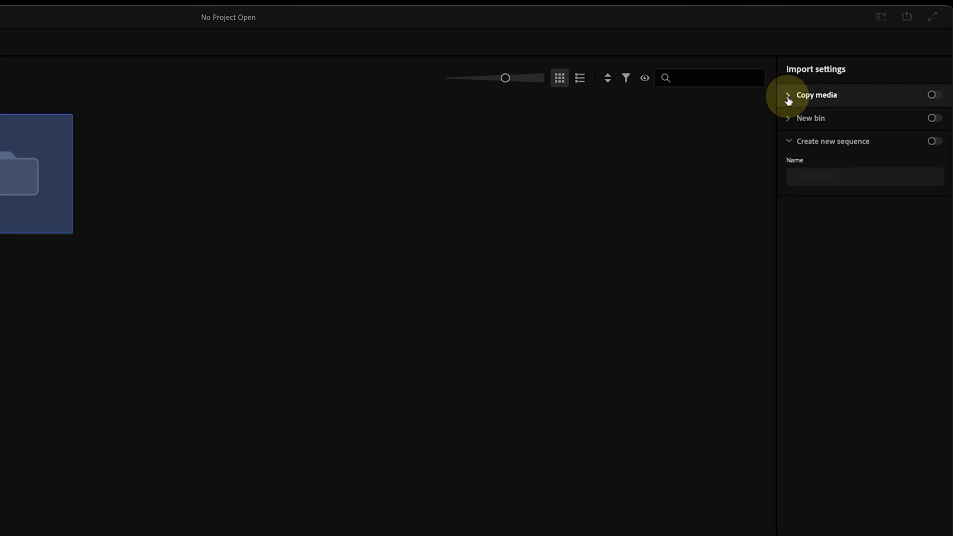
pyautogui.click(788, 119)
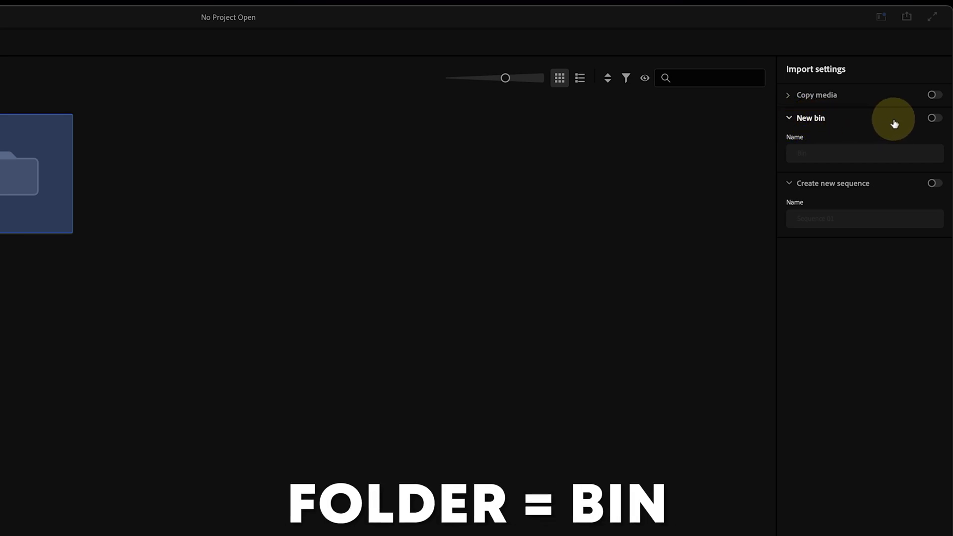
pyautogui.click(933, 118)
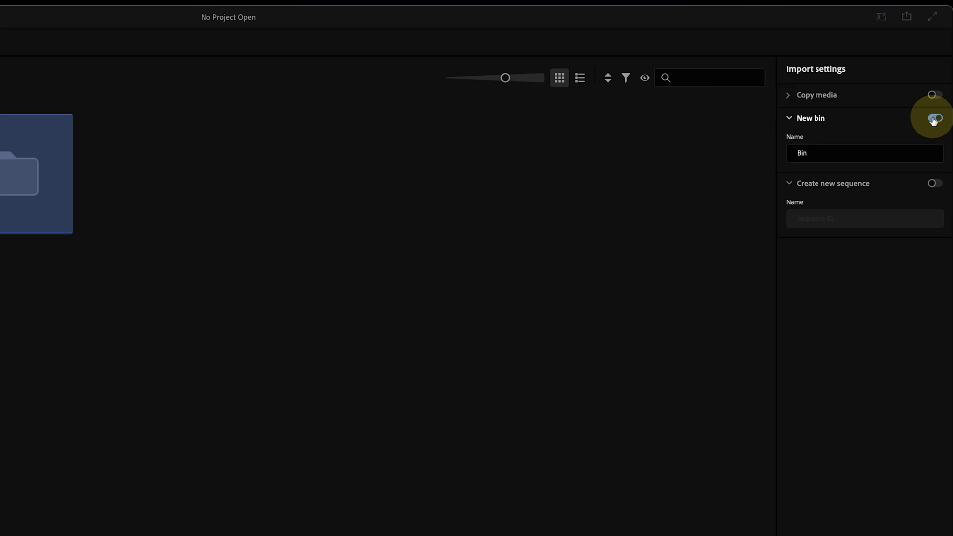
pyautogui.click(826, 156)
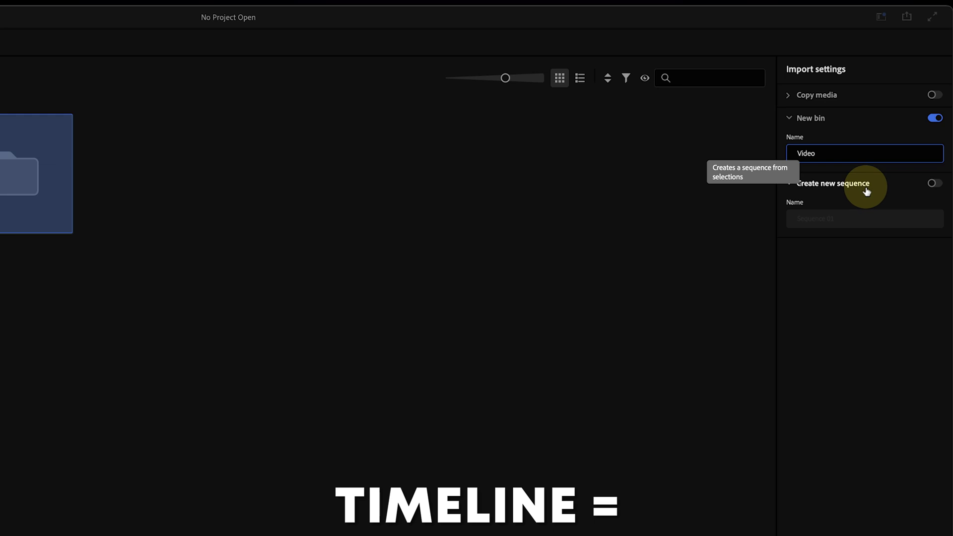
pyautogui.hotkey('ctrl', 'a')
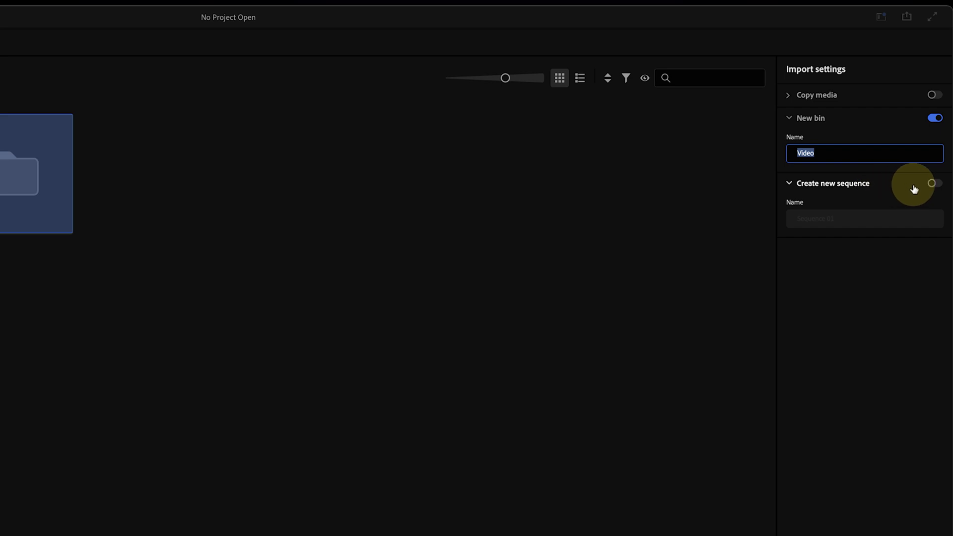
pyautogui.click(789, 183)
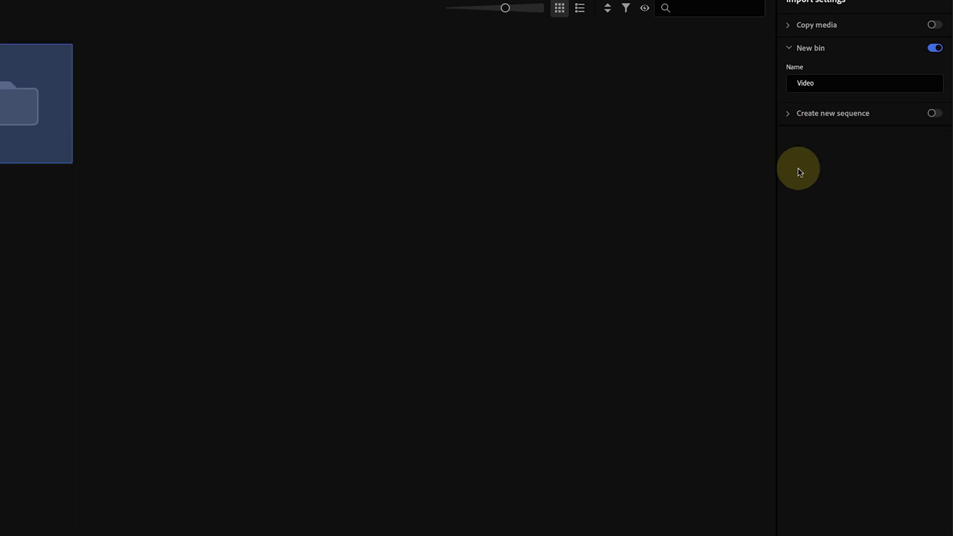
pyautogui.click(929, 516)
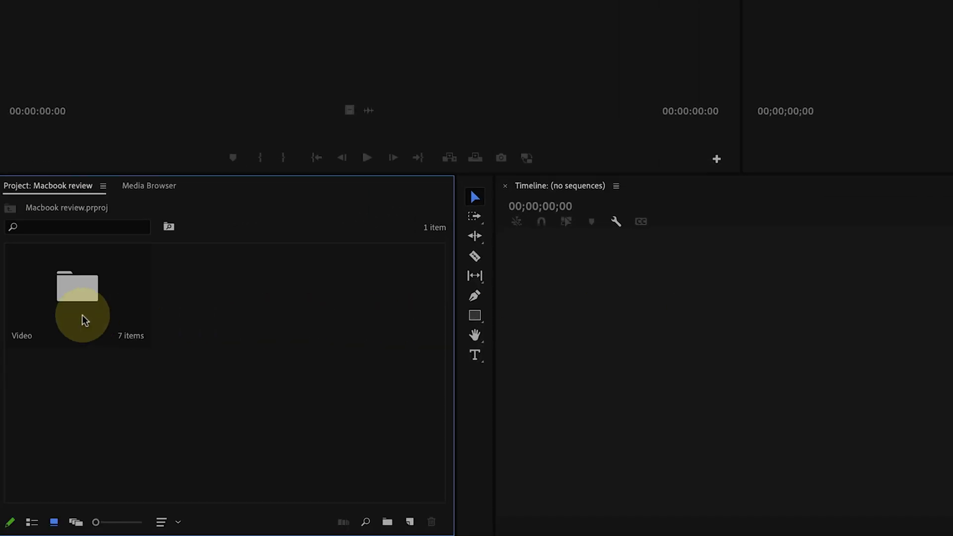
pyautogui.doubleClick(78, 290)
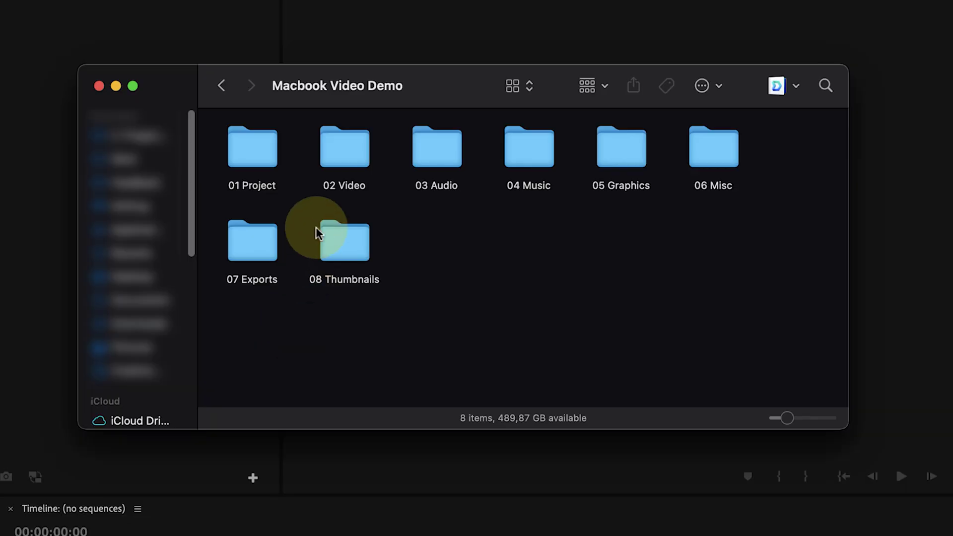
# Step: Switch to Finder and examine the subfolders of 02 Video, returning to the Macbook Video Demo folder
pyautogui.doubleClick(329, 151)
pyautogui.click(232, 162)
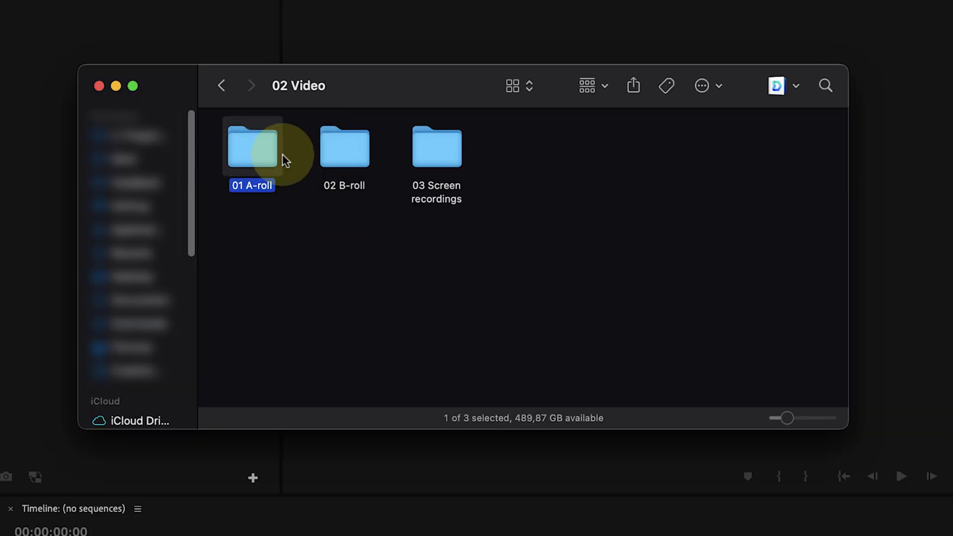
pyautogui.click(332, 154)
pyautogui.click(421, 160)
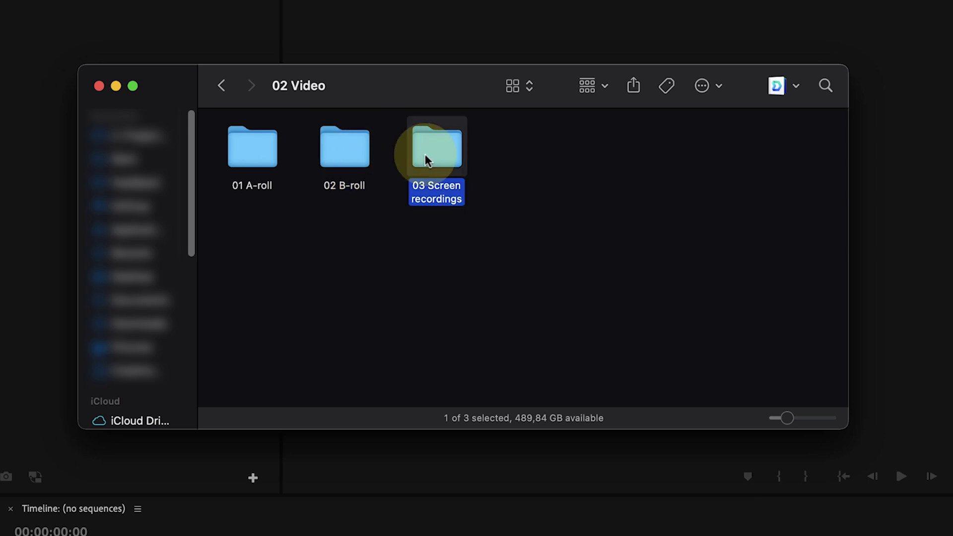
pyautogui.click(223, 94)
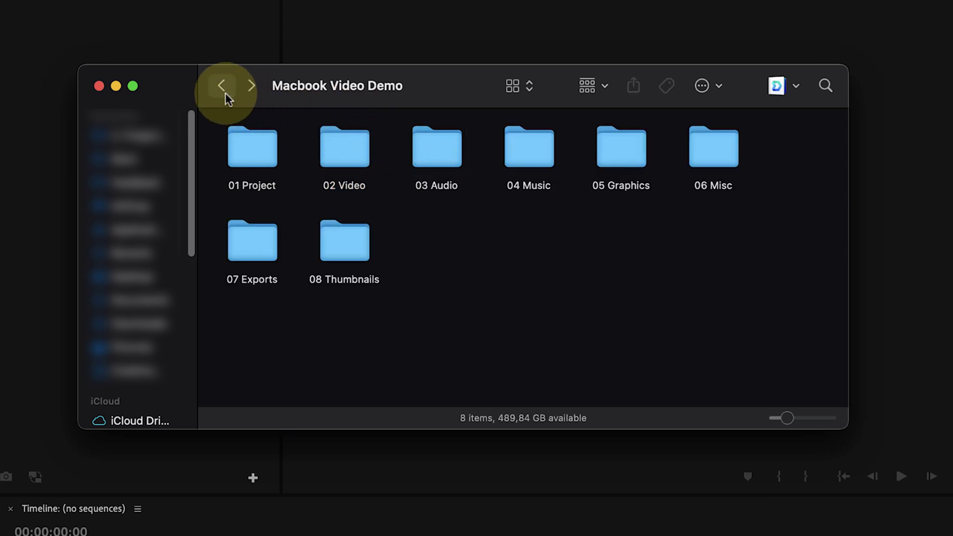
# Step: Bring the 02 Video and 04 Music folders from Finder into the Premiere Pro project
pyautogui.click(347, 127)
pyautogui.keyDown('shift'); pyautogui.click(529, 147); pyautogui.keyUp('shift')
pyautogui.moveTo(528, 146); pyautogui.dragTo(0, 535)
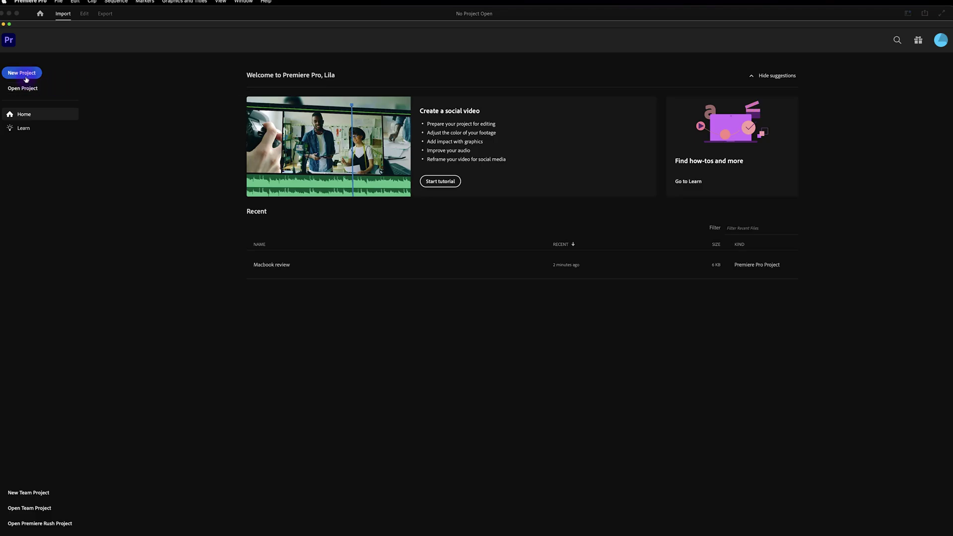
# Step: Create a new project named Macbook review 2022 and import the 02 Video and 04 Music folders from Finder
pyautogui.click(22, 73)
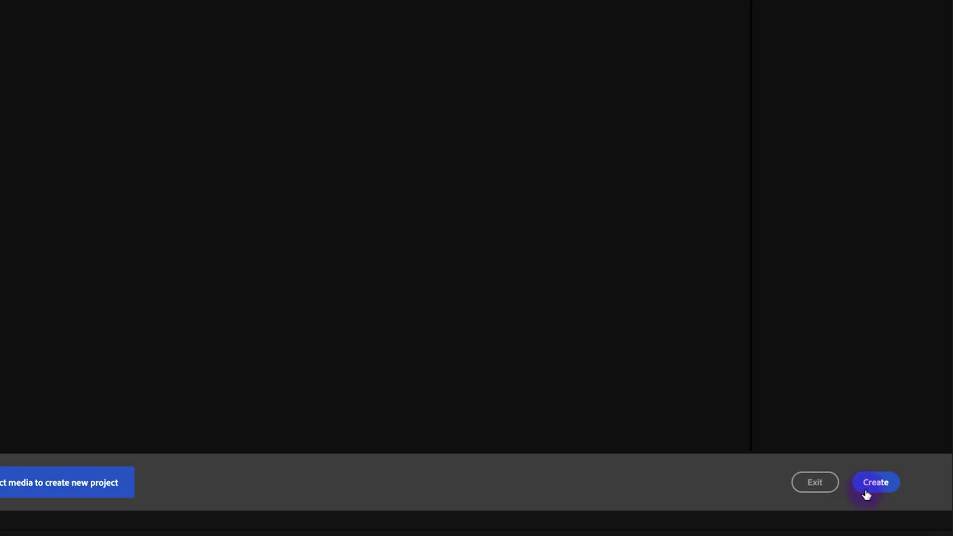
pyautogui.click(867, 491)
pyautogui.click(380, 511)
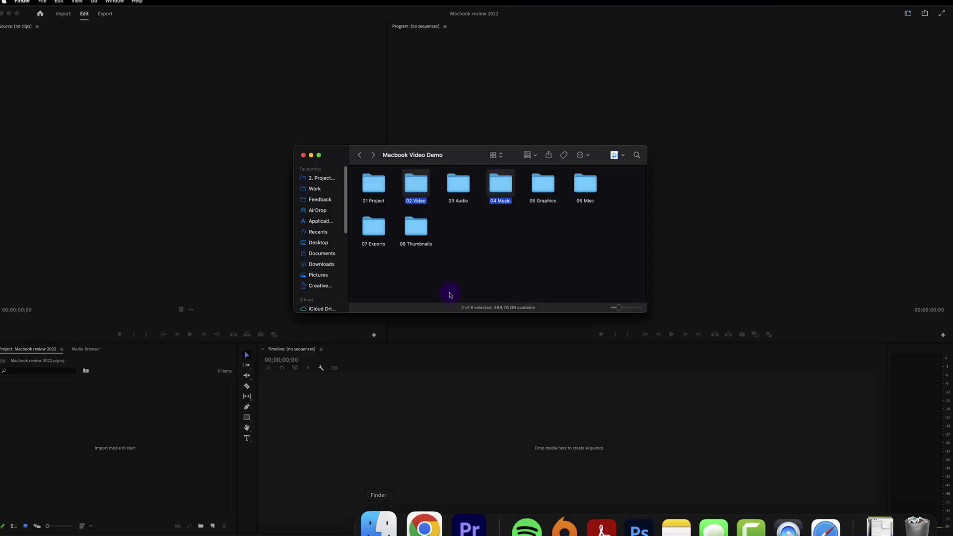
pyautogui.keyDown('super'); pyautogui.click(500, 184); pyautogui.keyUp('super')
pyautogui.moveTo(500, 183); pyautogui.dragTo(181, 417)
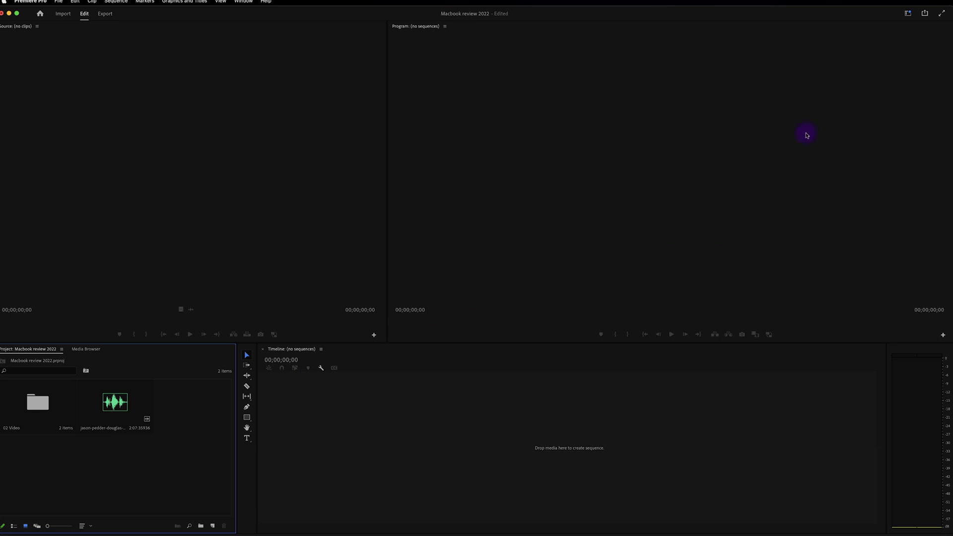
# Step: Switch the workspace to Editing
pyautogui.click(908, 13)
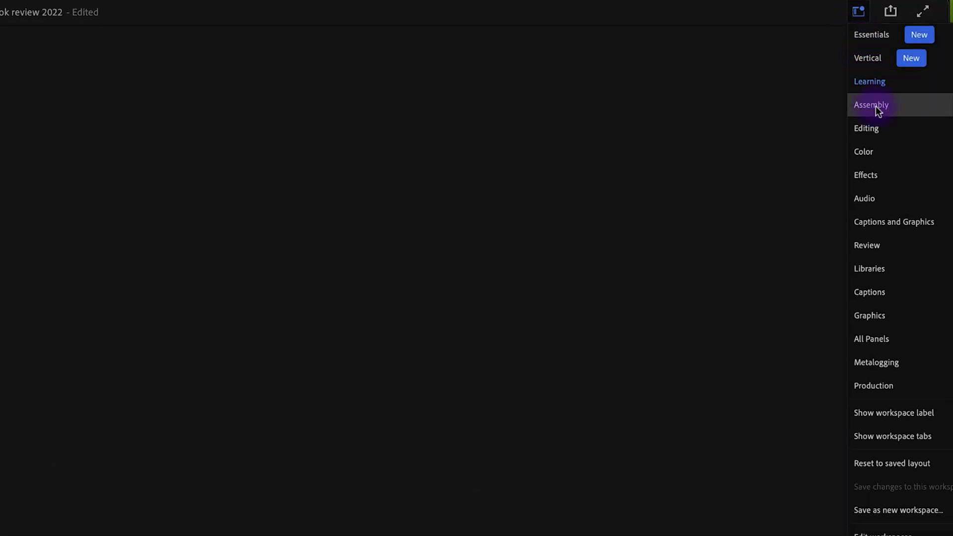
pyautogui.click(878, 131)
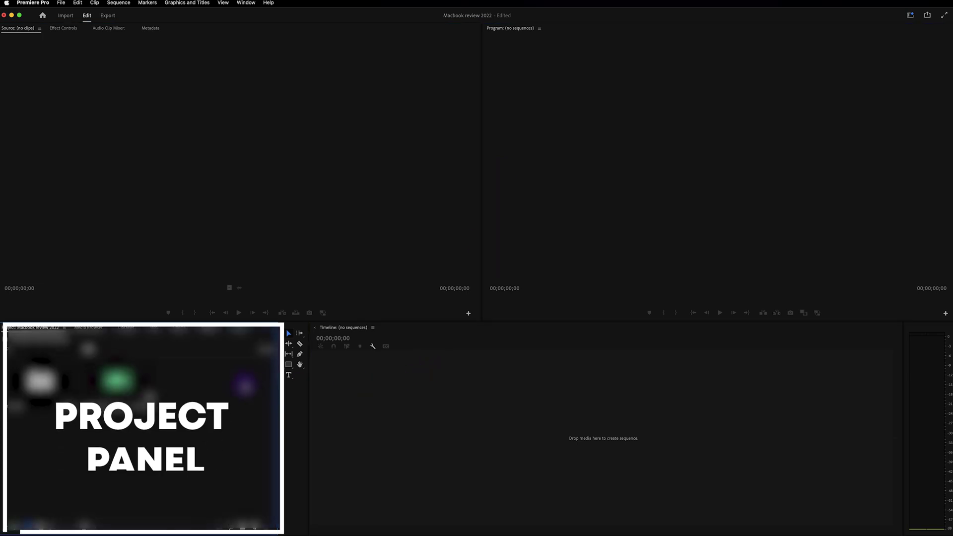
# Step: Open the 02 Video bin of the project in icon view
pyautogui.click(28, 528)
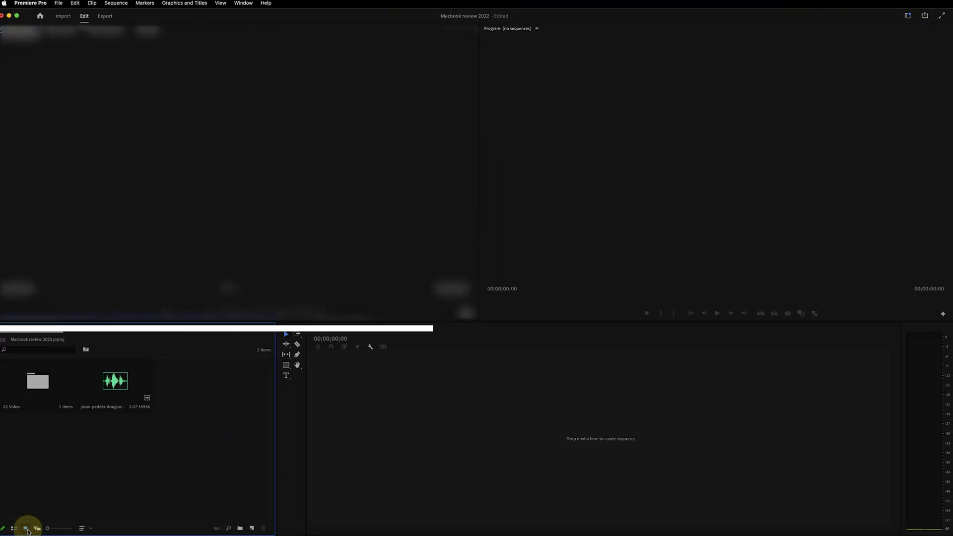
pyautogui.click(67, 211)
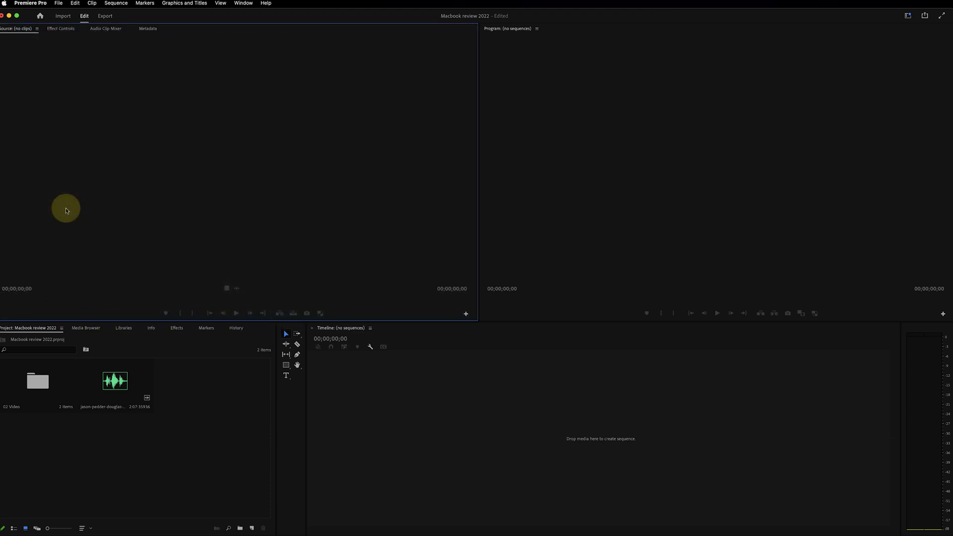
pyautogui.doubleClick(34, 379)
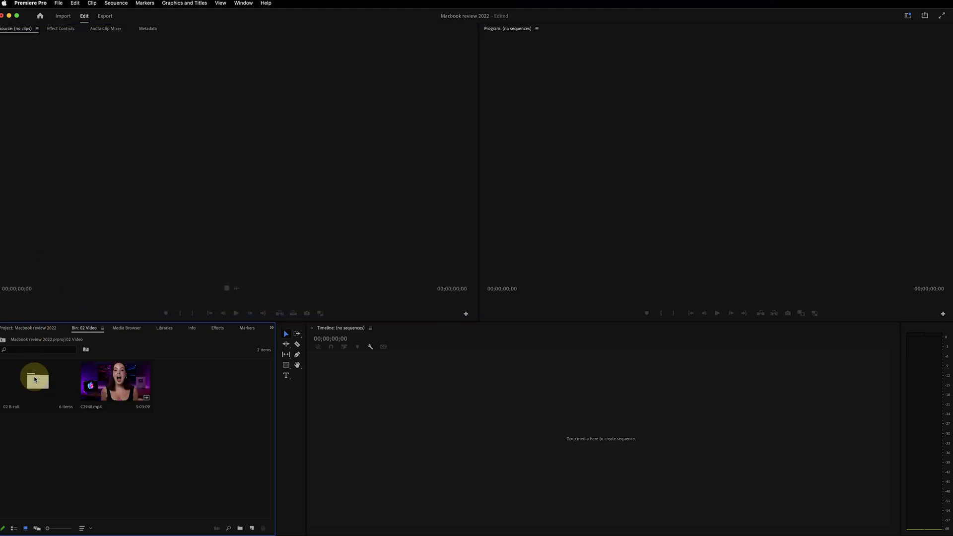
# Step: Open the 02 B-roll bin and load the clip C2988.MP4 in the Source monitor
pyautogui.doubleClick(34, 379)
pyautogui.doubleClick(35, 379)
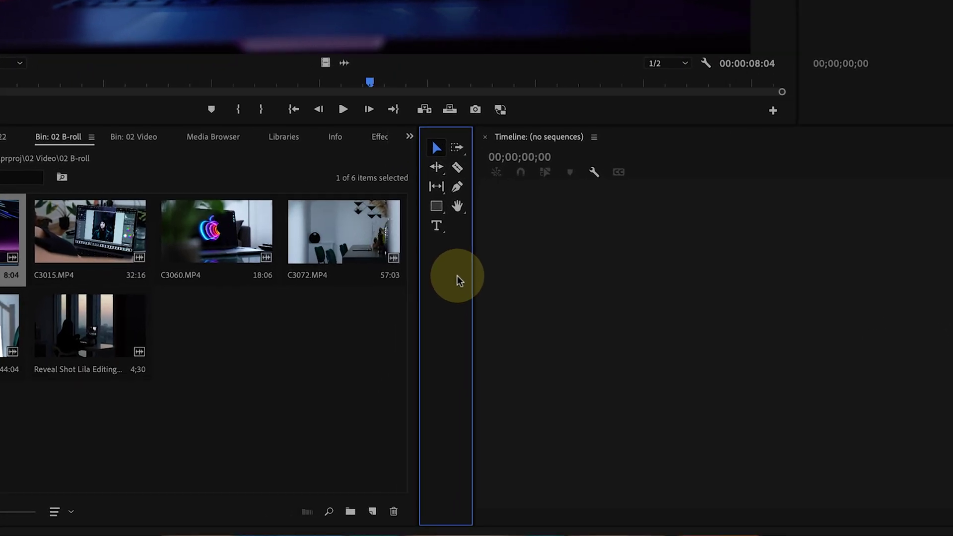
# Step: Narrow the tools panel and reset the Editing workspace to its saved layout
pyautogui.moveTo(474, 277); pyautogui.dragTo(466, 276)
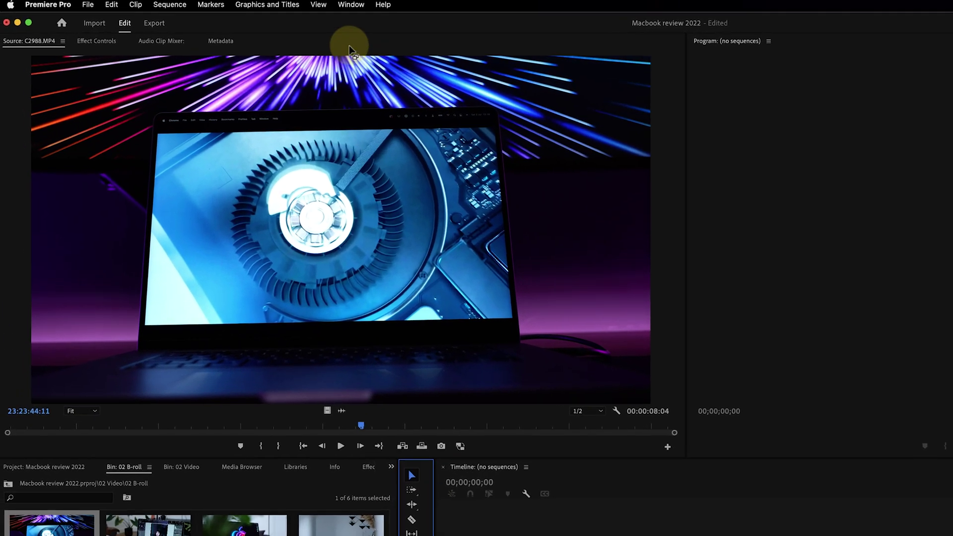
pyautogui.click(237, 3)
pyautogui.moveTo(370, 20)
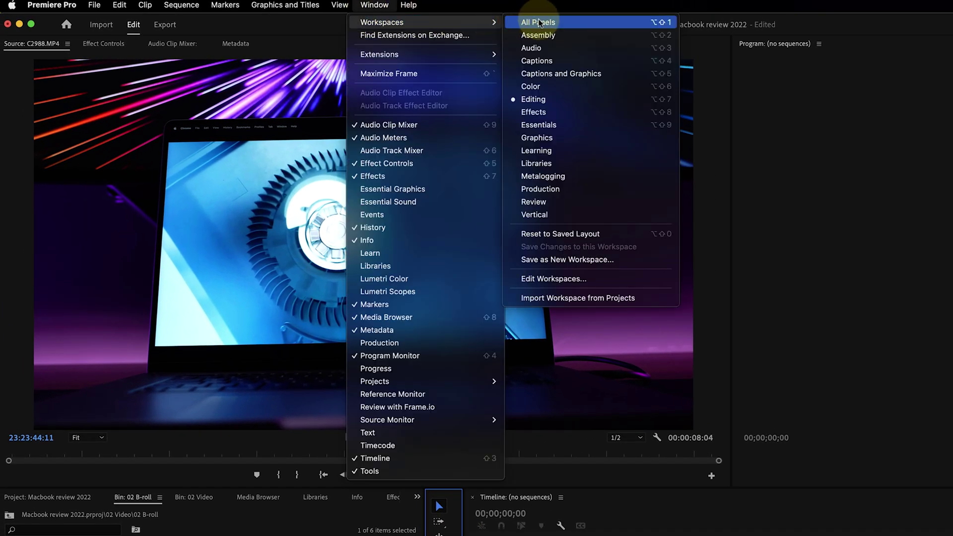
pyautogui.click(566, 239)
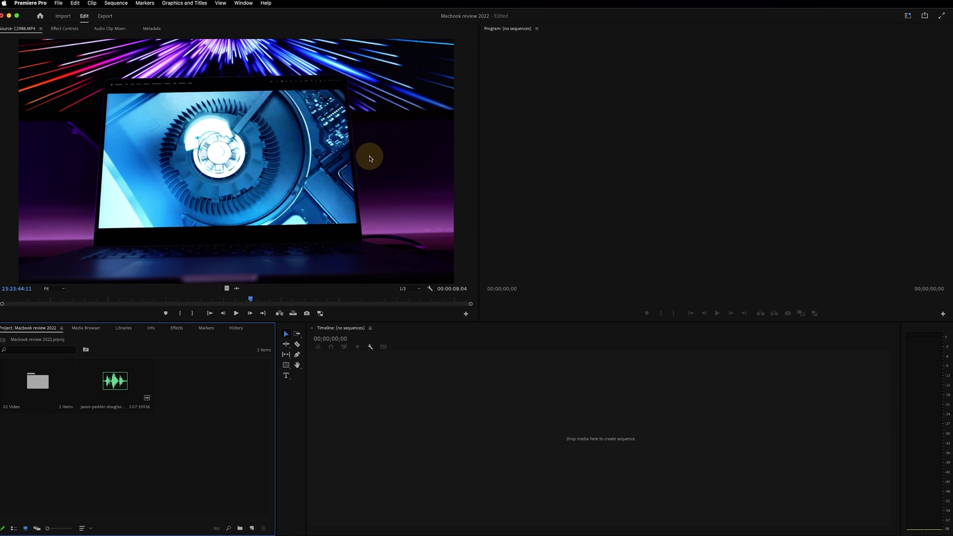
pyautogui.rightClick(215, 460)
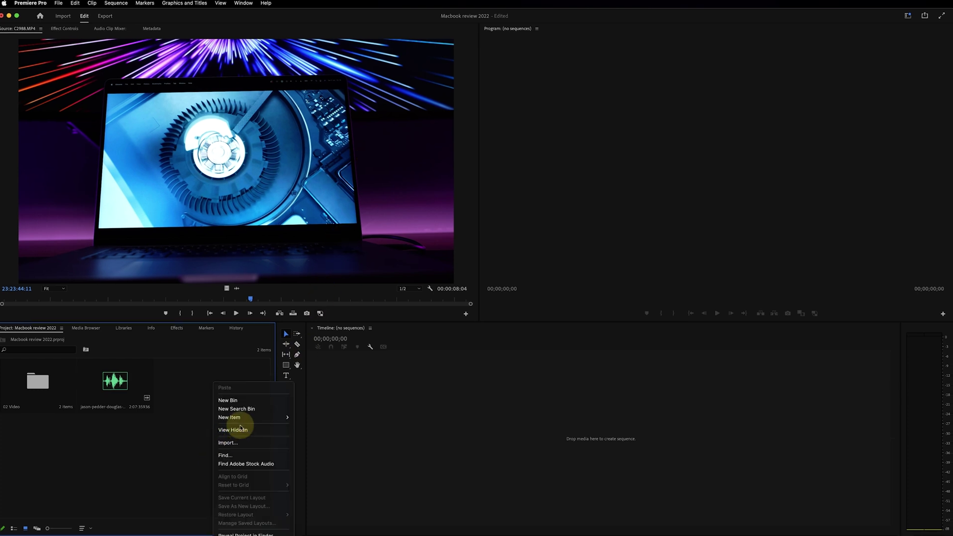
pyautogui.moveTo(258, 417)
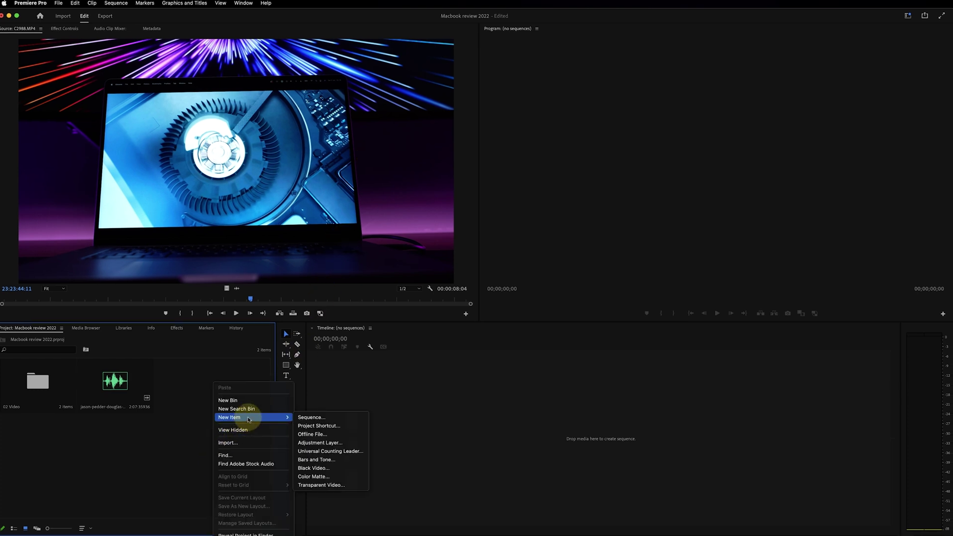
pyautogui.click(325, 419)
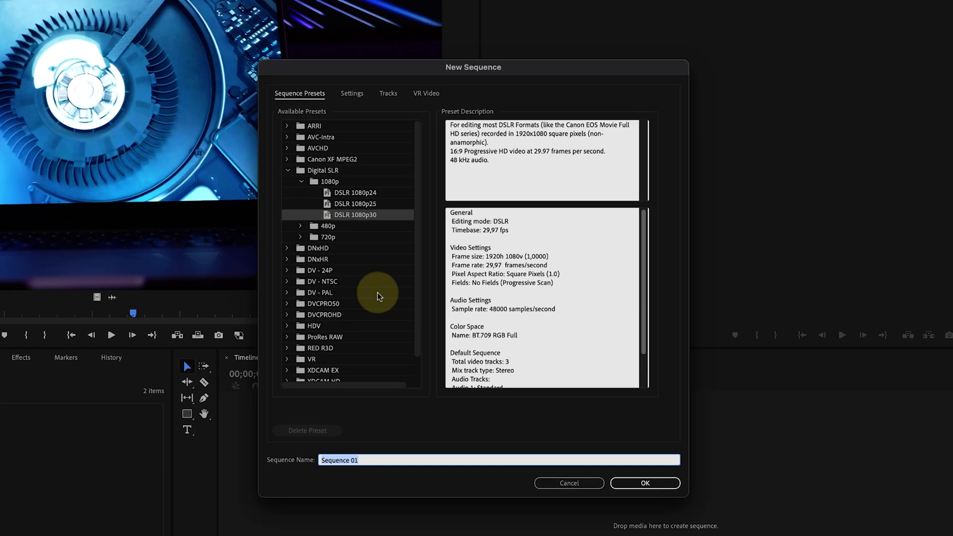
pyautogui.click(436, 243)
pyautogui.moveTo(409, 225); pyautogui.dragTo(408, 251)
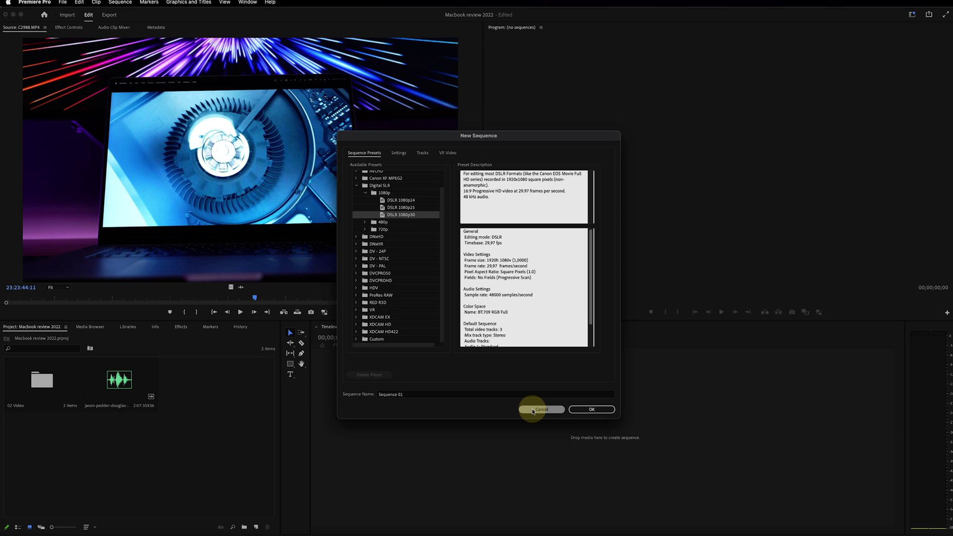
pyautogui.click(532, 409)
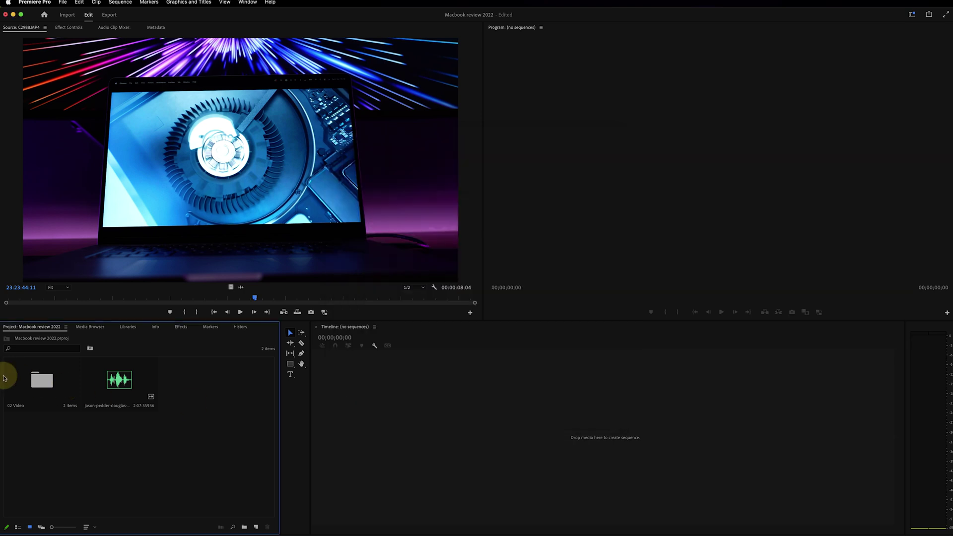
# Step: Create a new sequence from the clip C2948.mp4 in the 02 Video bin
pyautogui.doubleClick(65, 381)
pyautogui.click(189, 291)
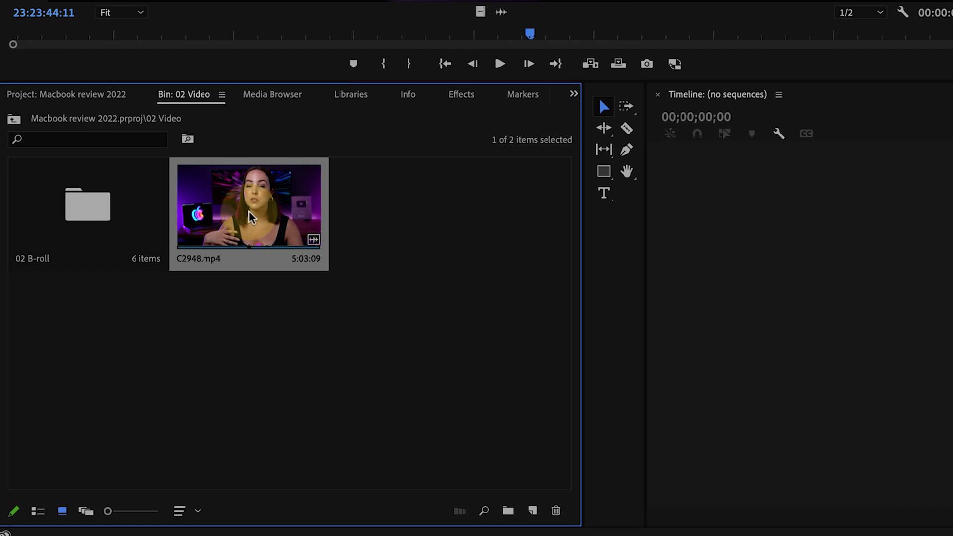
pyautogui.rightClick(260, 215)
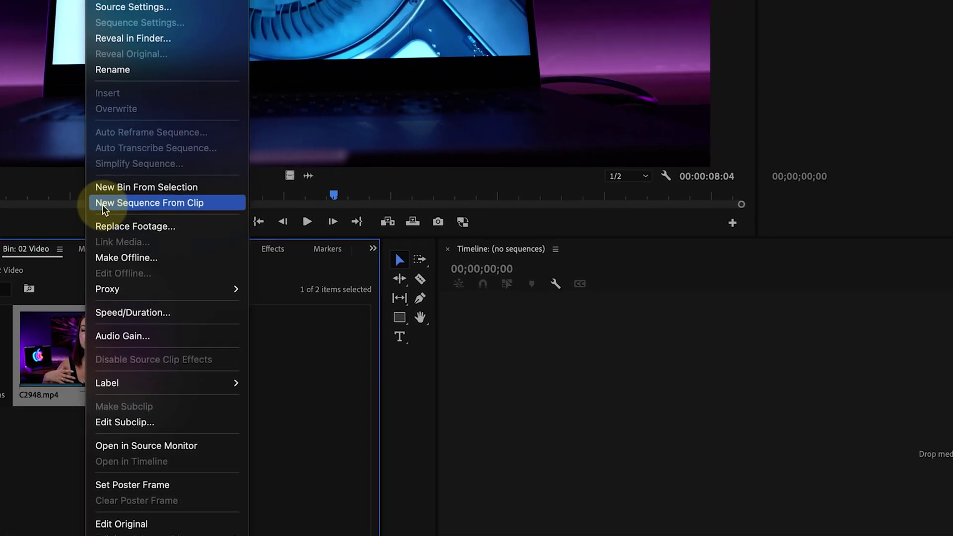
pyautogui.click(272, 201)
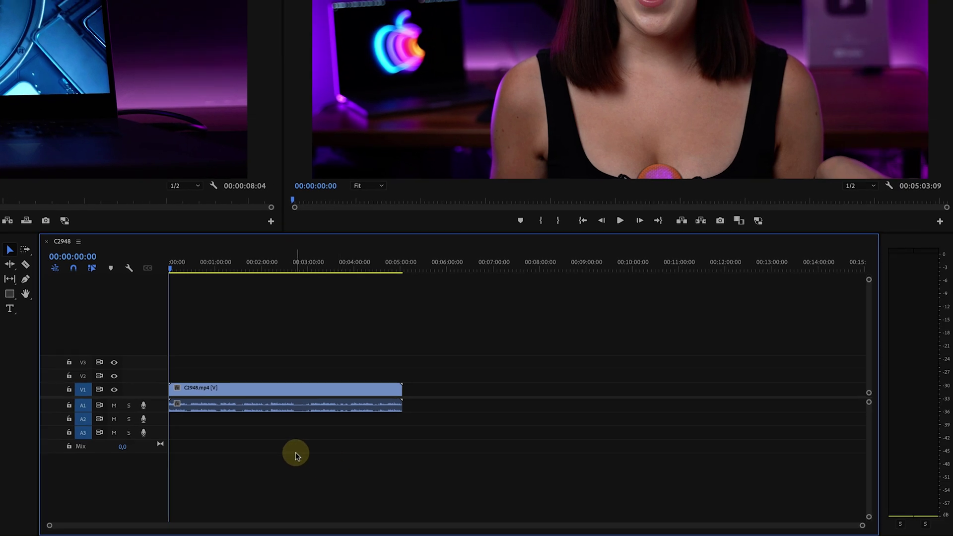
pyautogui.click(196, 412)
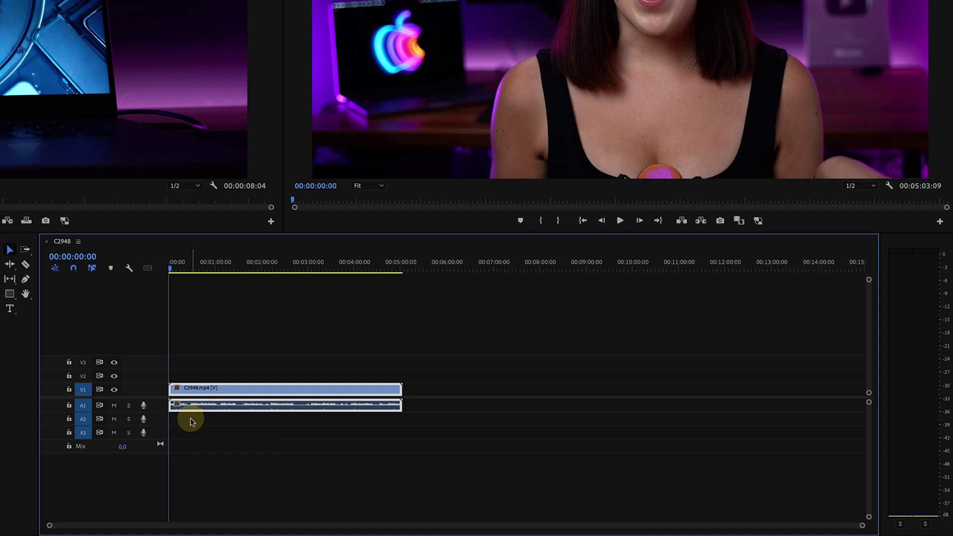
pyautogui.click(192, 421)
pyautogui.click(191, 421)
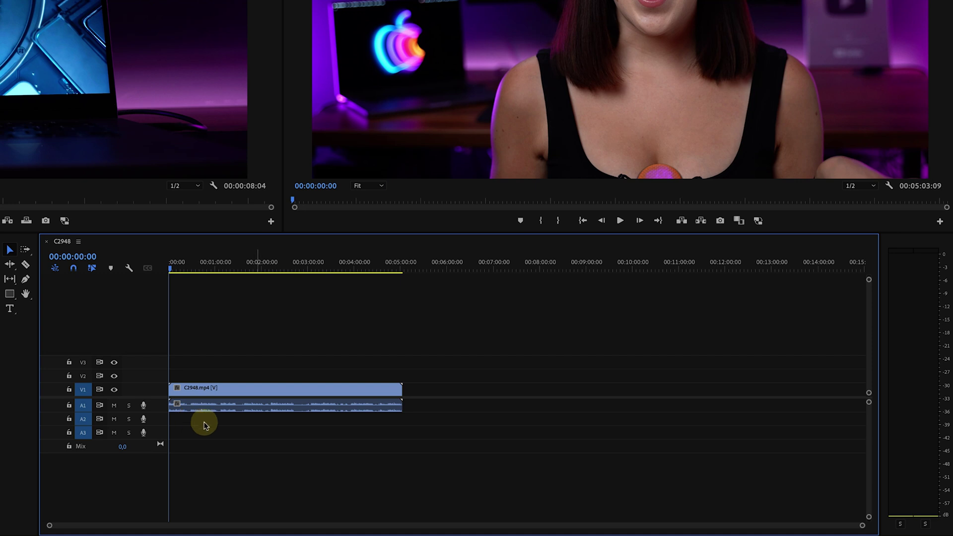
# Step: Expand the Video 1 and Audio 1 tracks in the timeline to show the clip's thumbnail and waveform
pyautogui.moveTo(862, 527); pyautogui.dragTo(751, 522)
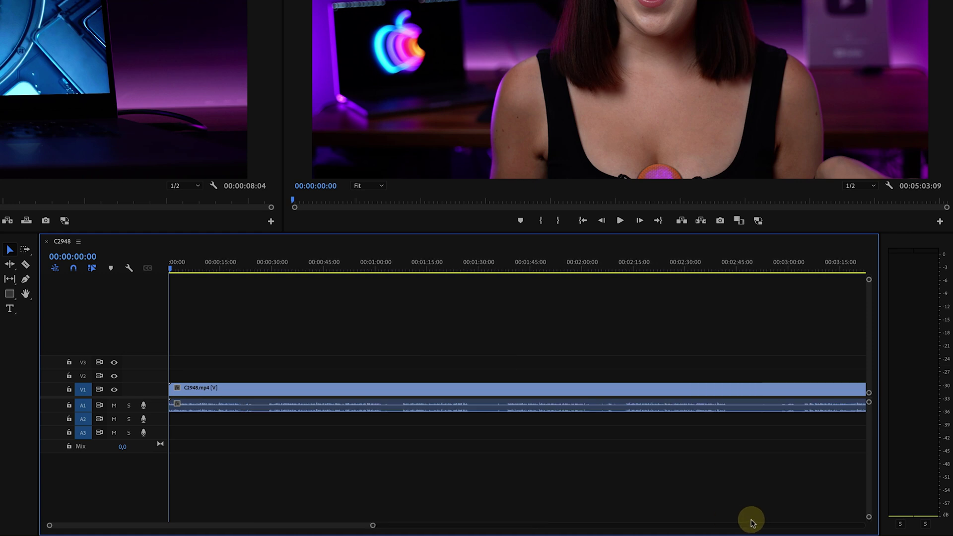
pyautogui.keyDown('alt'); pyautogui.scroll(-3, 750, 522); pyautogui.keyUp('alt')
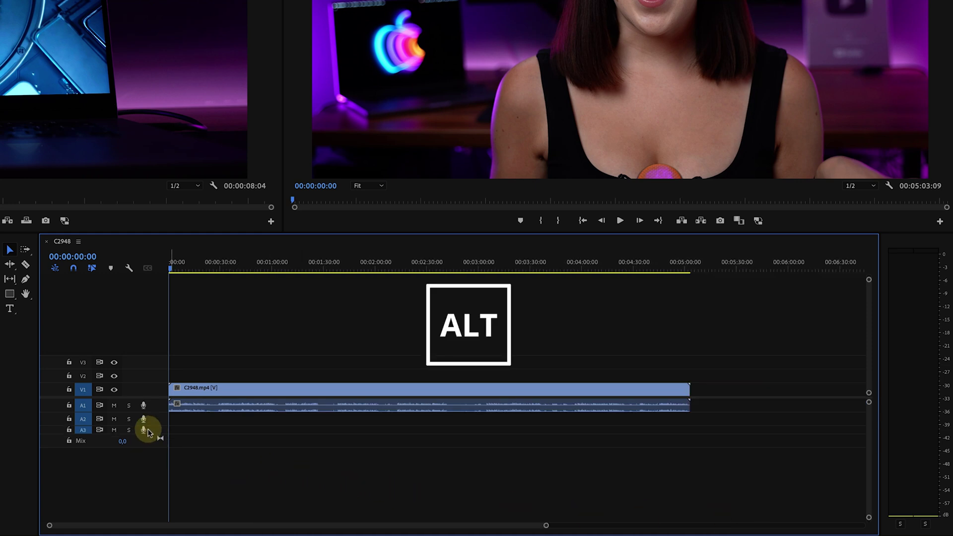
pyautogui.keyDown('alt'); pyautogui.scroll(-3, 171, 420); pyautogui.keyUp('alt')
pyautogui.keyDown('alt'); pyautogui.scroll(5, 172, 421); pyautogui.keyUp('alt')
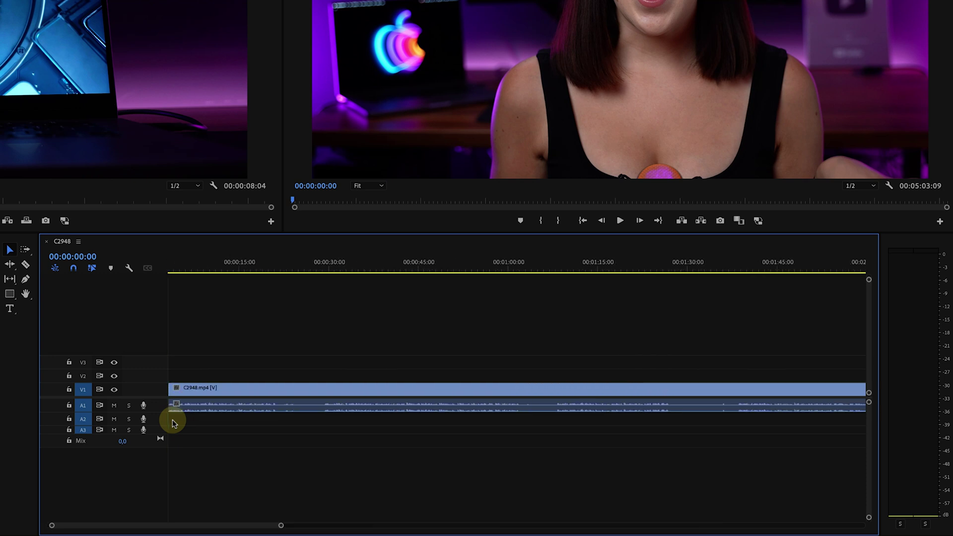
pyautogui.doubleClick(157, 389)
pyautogui.doubleClick(158, 406)
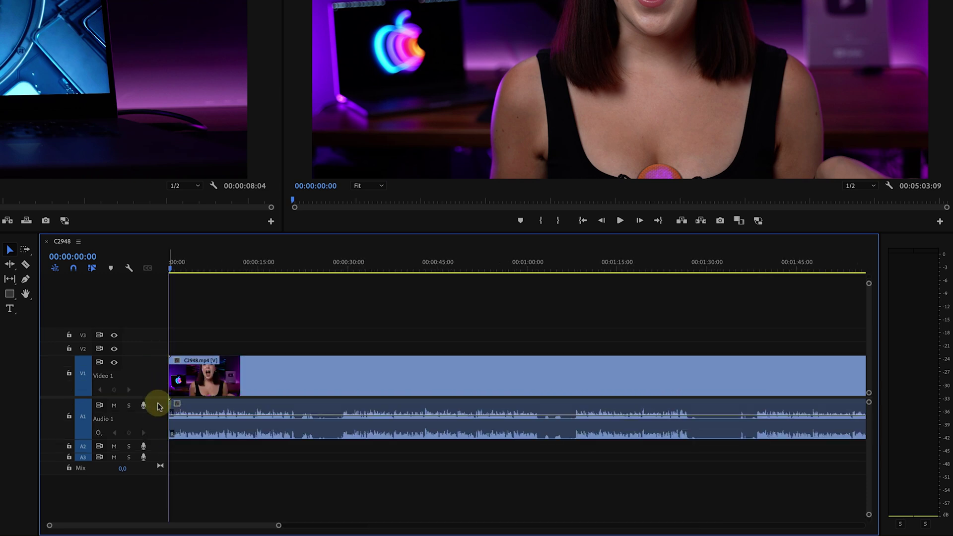
pyautogui.doubleClick(154, 379)
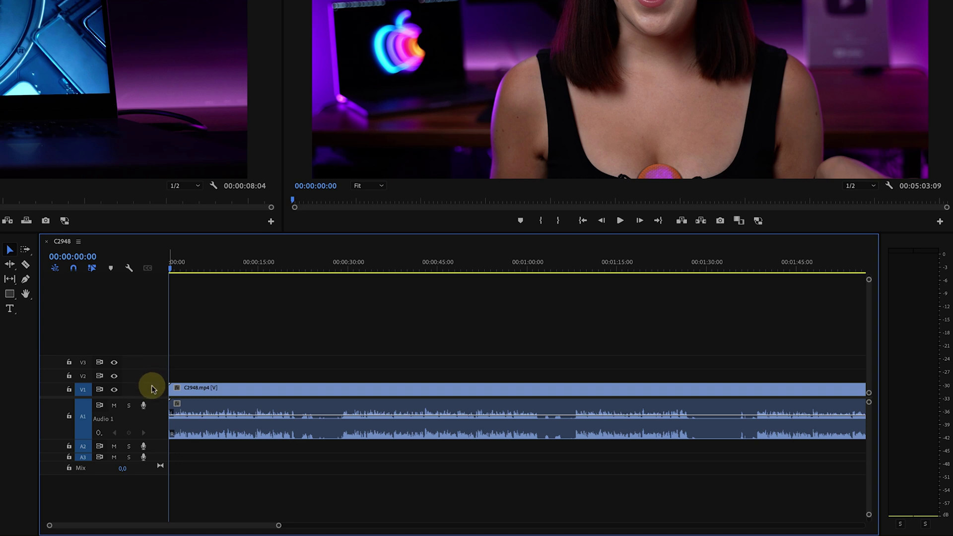
pyautogui.doubleClick(154, 390)
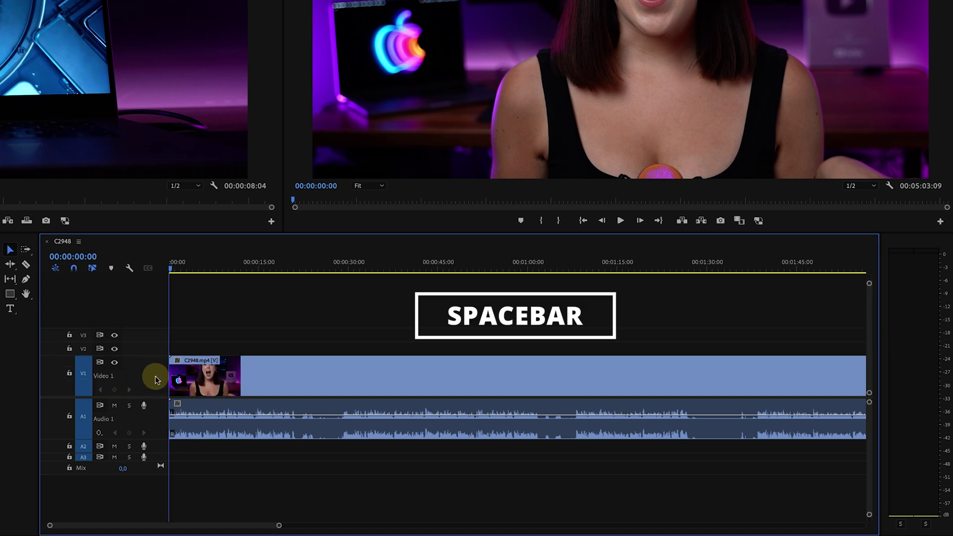
# Step: Play the sequence, move the playhead to 00:00:21:15 and cut the C2948.mp4 clip there with the Razor tool
pyautogui.press('space')
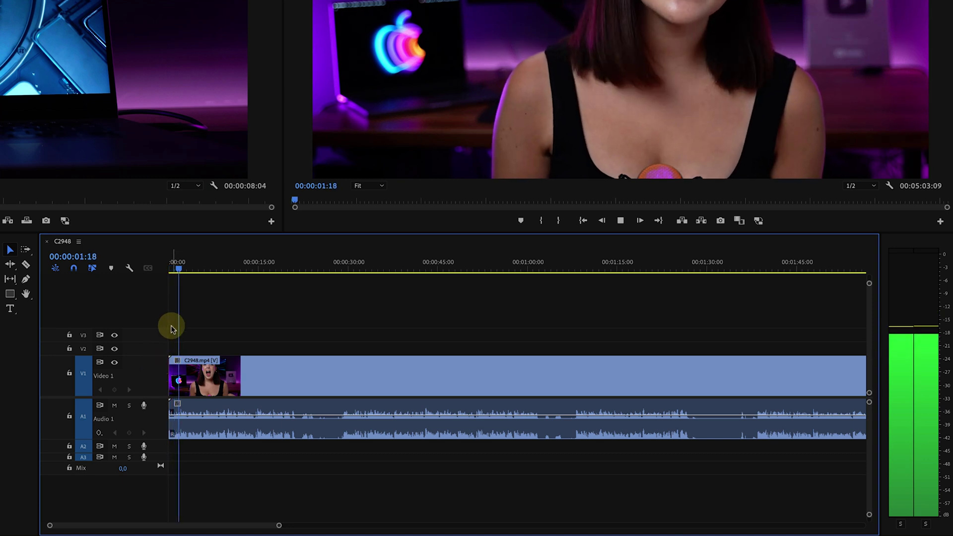
pyautogui.moveTo(180, 270); pyautogui.dragTo(289, 281)
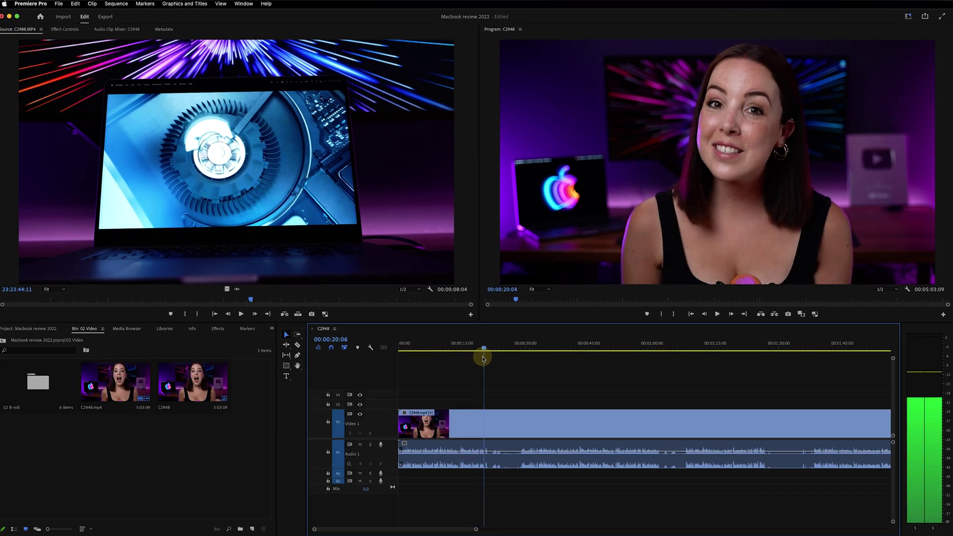
pyautogui.moveTo(482, 358); pyautogui.dragTo(489, 358)
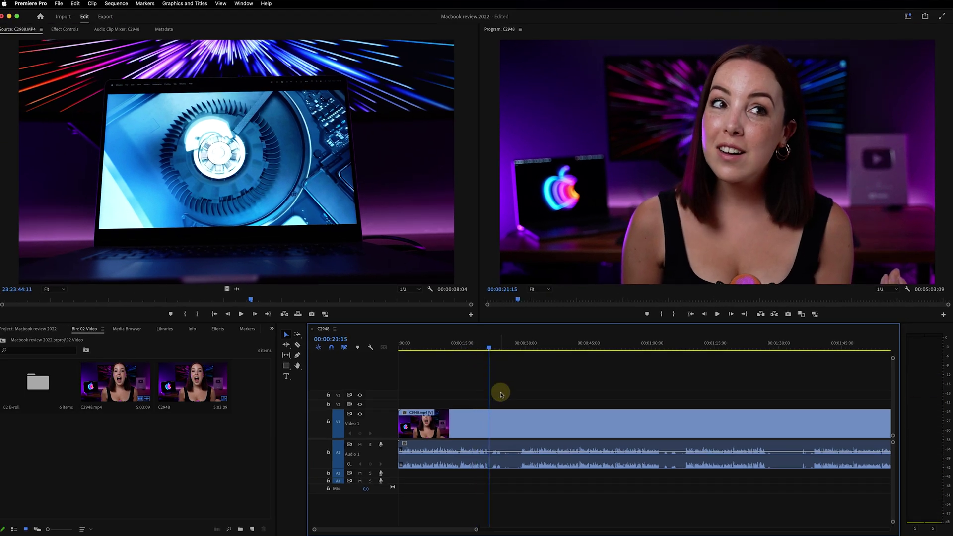
pyautogui.press('c')
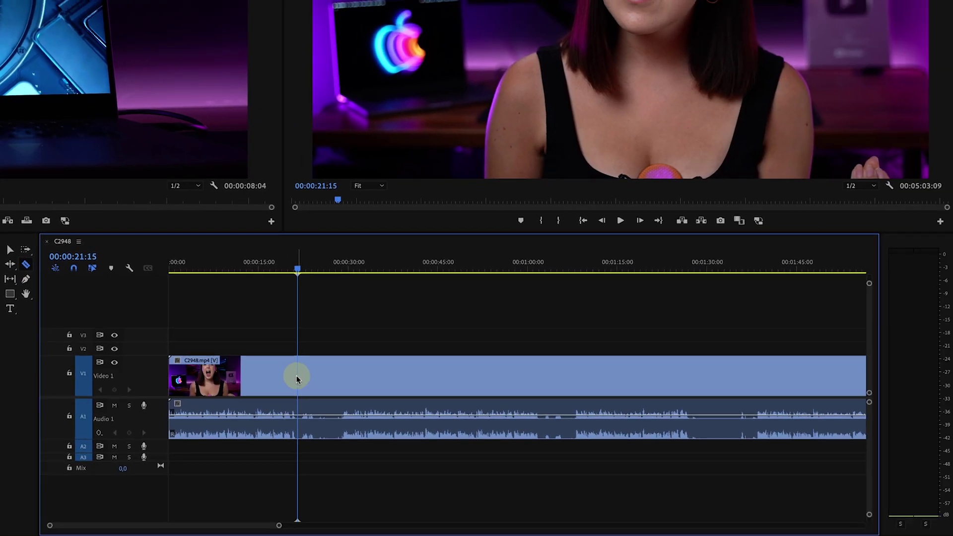
pyautogui.click(296, 378)
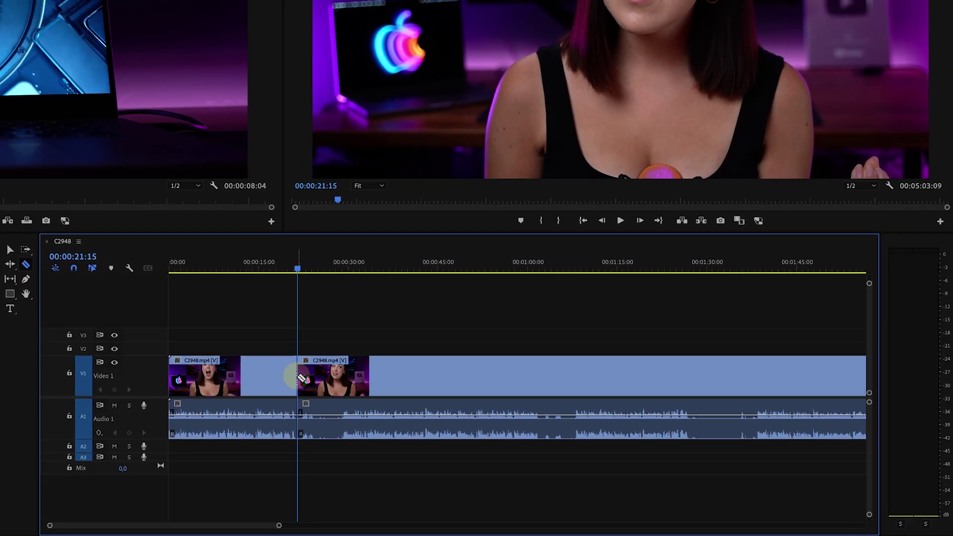
# Step: Make two more cuts in the C2948.mp4 clip, at 00:00:28:22 and 00:01:01:20
pyautogui.click(340, 266)
pyautogui.click(340, 362)
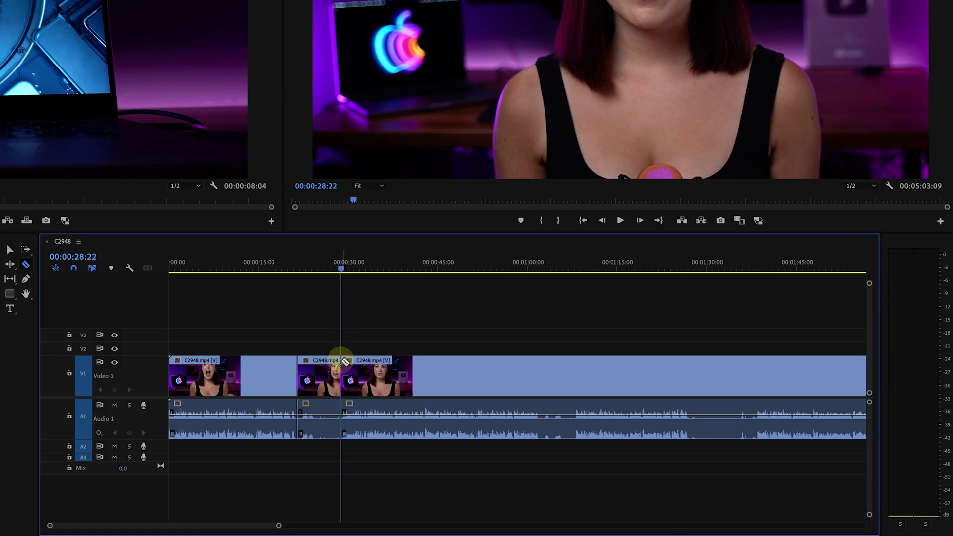
pyautogui.click(538, 266)
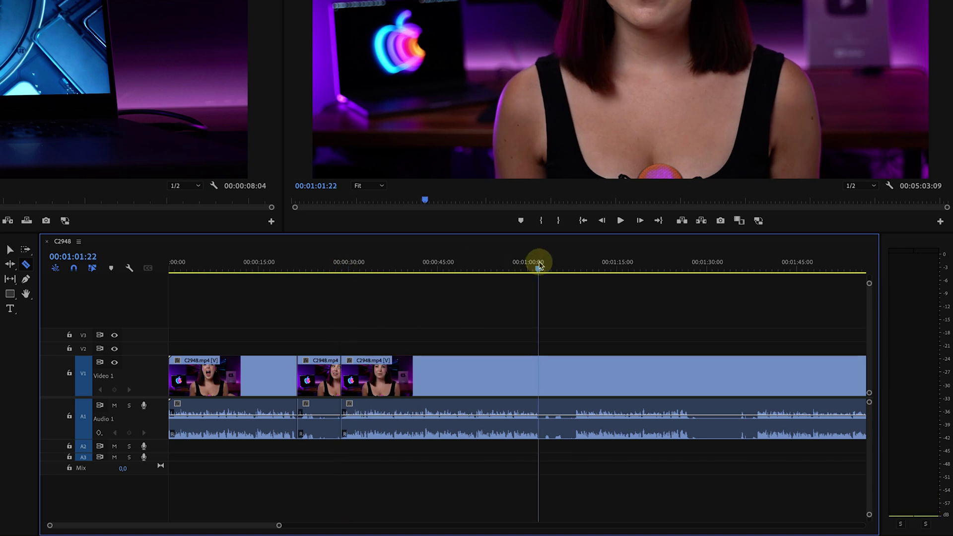
pyautogui.moveTo(540, 267); pyautogui.dragTo(540, 268)
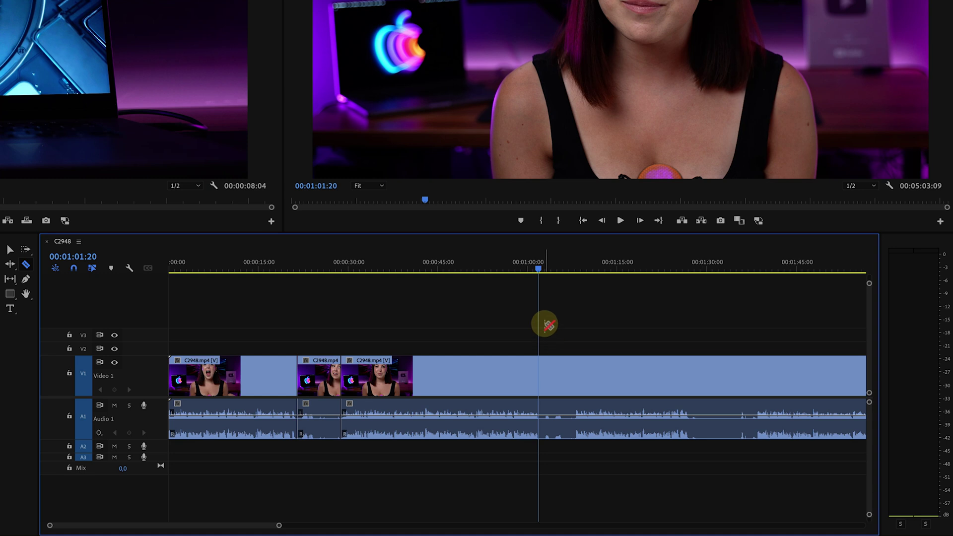
pyautogui.hotkey('ctrl', 'k')
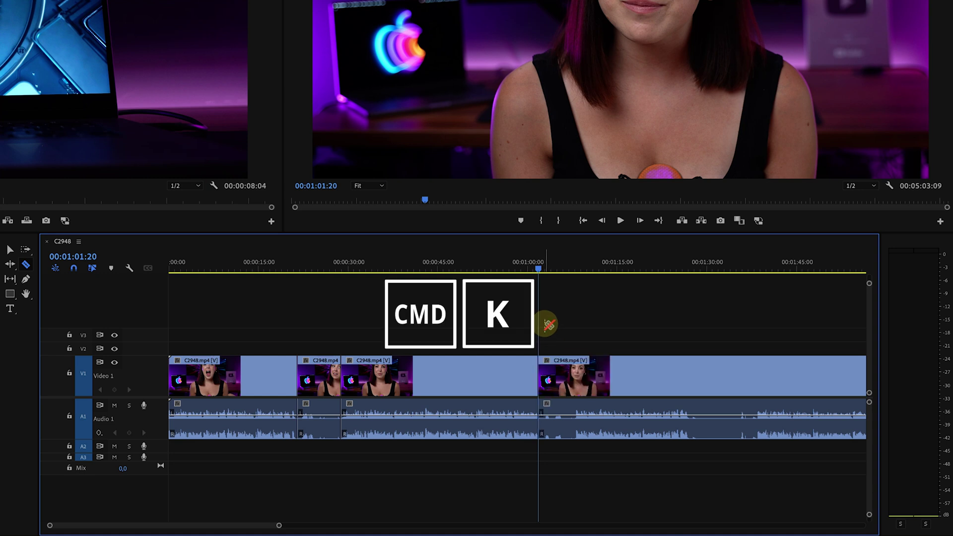
# Step: Delete the clip segment between 00:00:21:15 and 00:00:28:22 and close the gap it leaves with Ripple Delete
pyautogui.press('v')
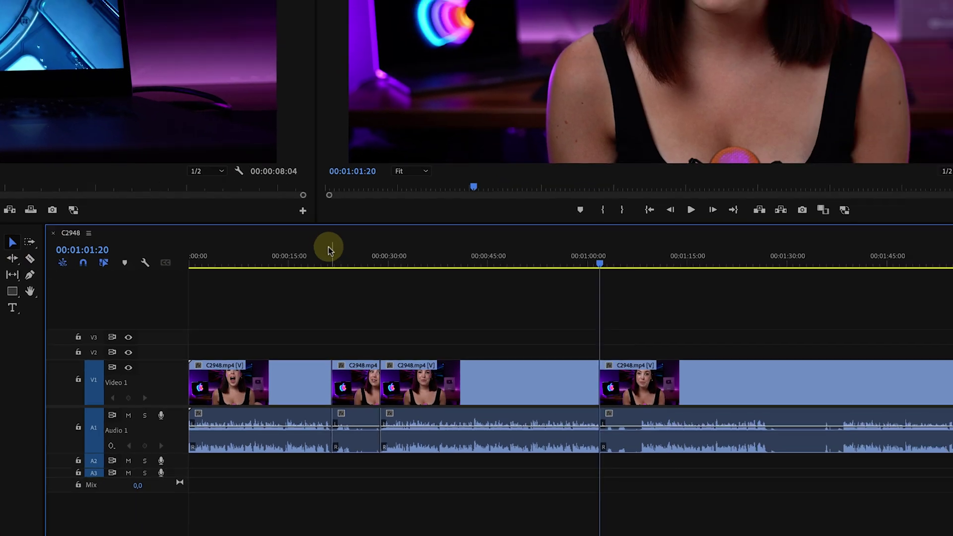
pyautogui.click(552, 229)
pyautogui.click(535, 424)
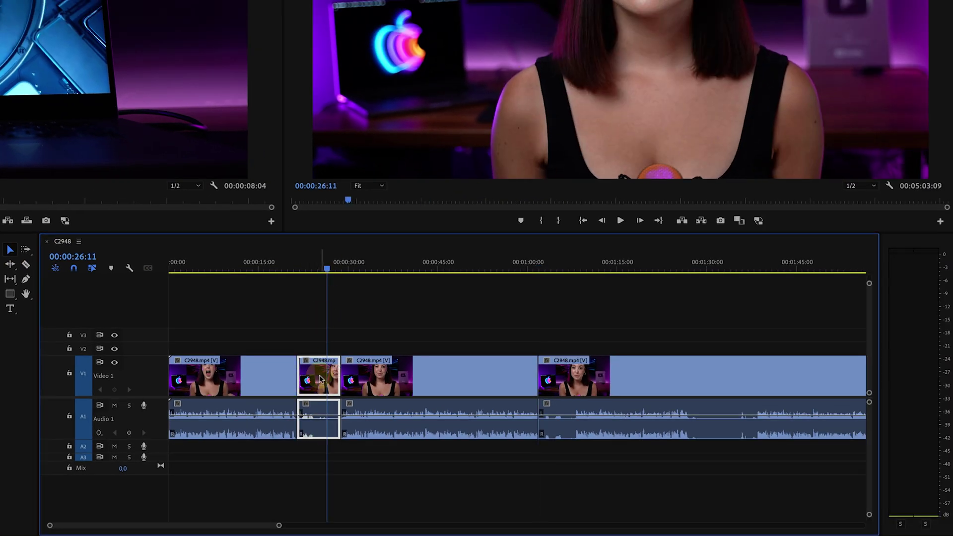
pyautogui.press('Delete')
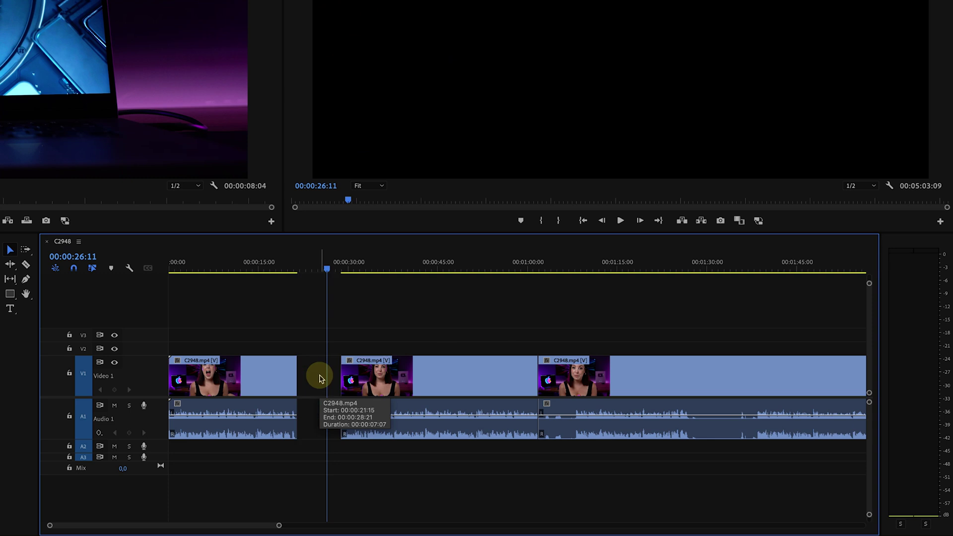
pyautogui.rightClick(319, 378)
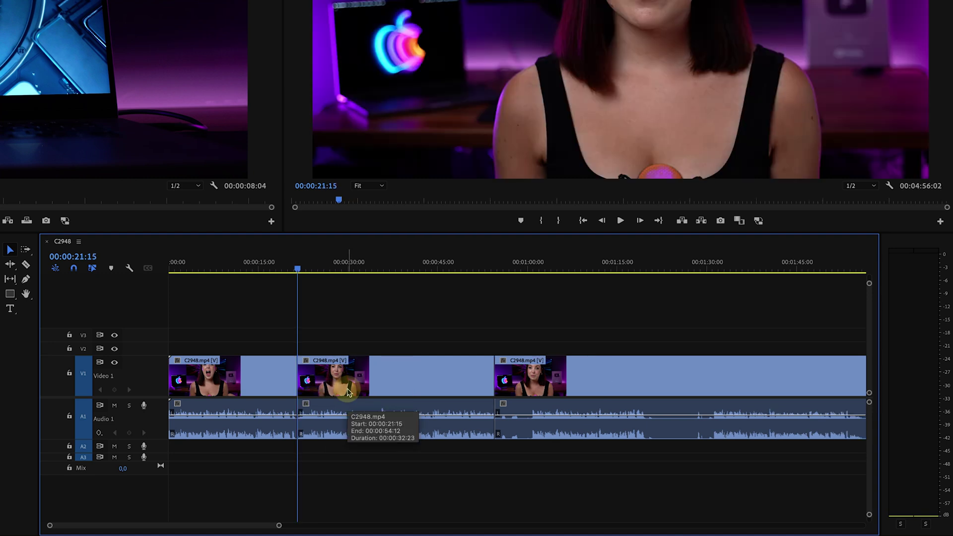
# Step: Undo the gap closing and the deletion of the second clip segment
pyautogui.hotkey('ctrl', 'shift', 'v')
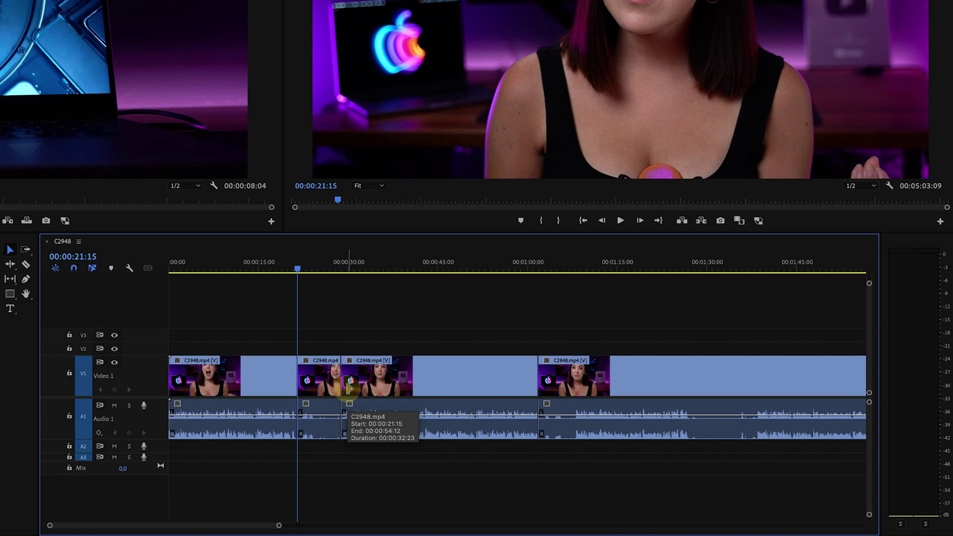
pyautogui.hotkey('ctrl', 'z')
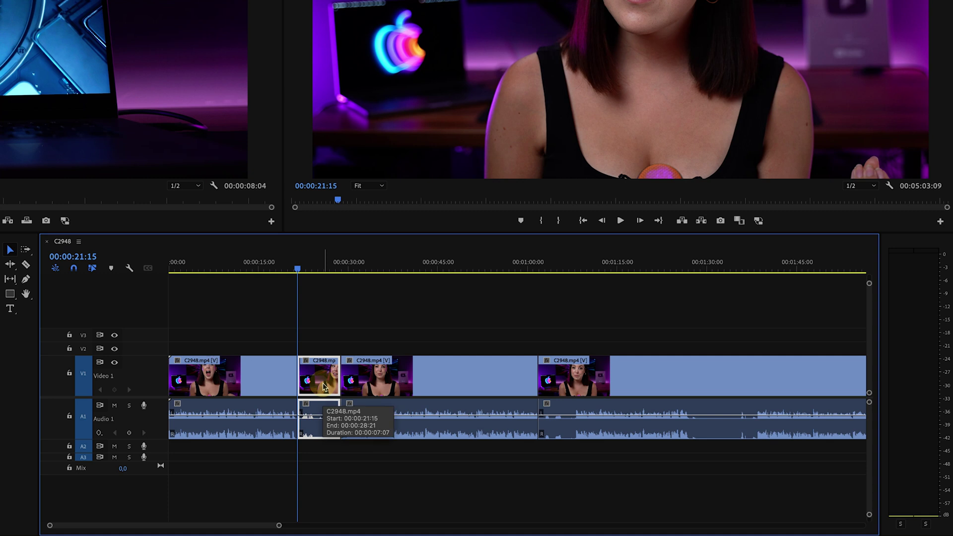
# Step: Ripple delete the C2948.mp4 segment starting at 00:00:21:15 and scrub the playhead past 00:01:00:06
pyautogui.hotkey('shift', 'Delete')
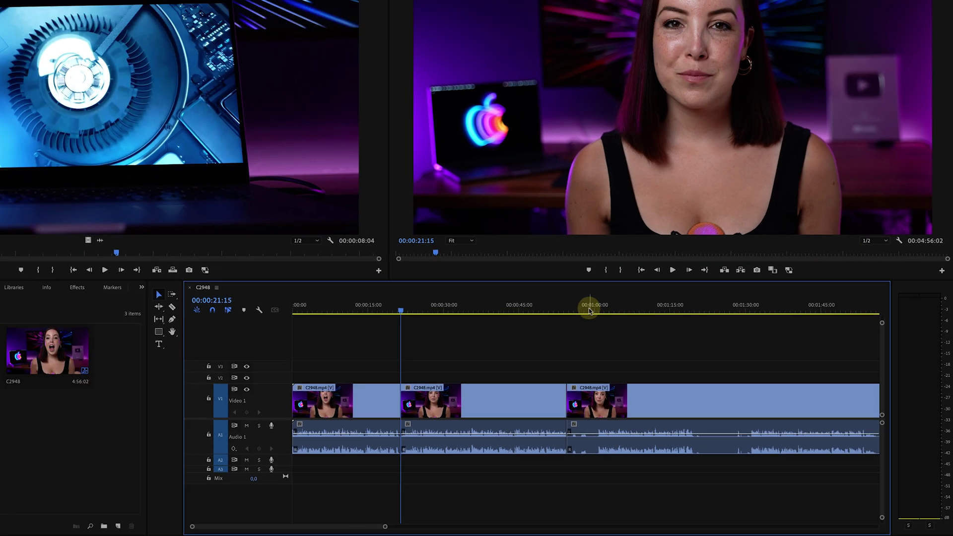
pyautogui.click(533, 264)
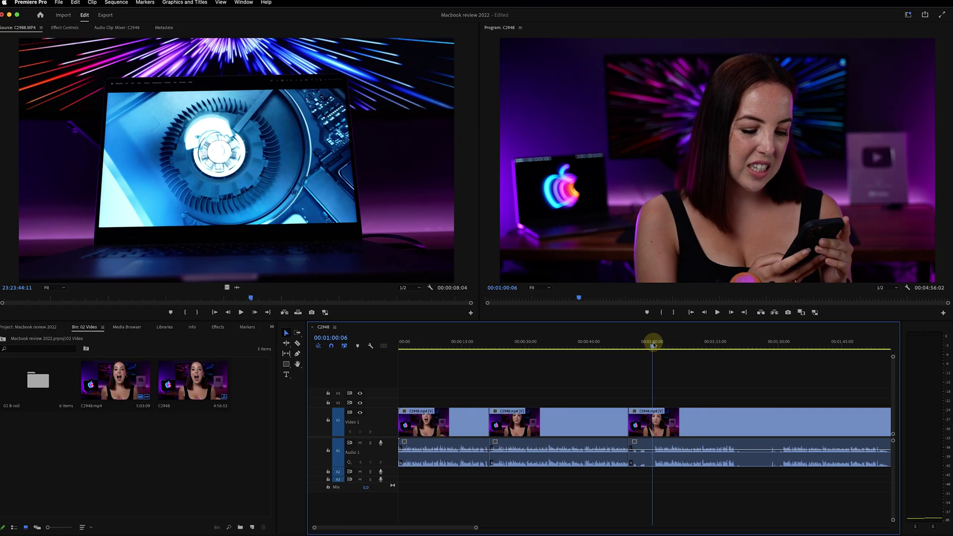
pyautogui.moveTo(655, 343); pyautogui.dragTo(738, 342)
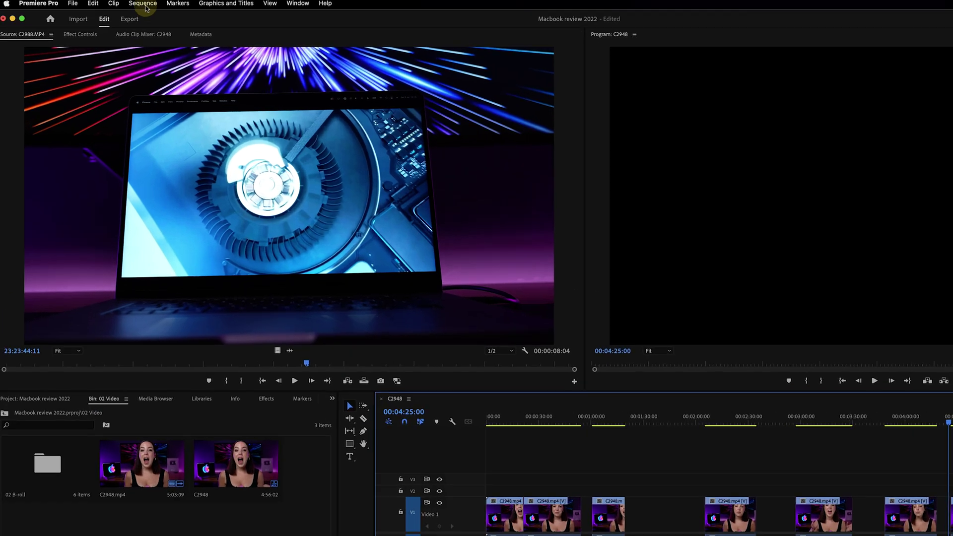
# Step: Close all the gaps between the C2948.mp4 clips in the sequence at once
pyautogui.click(117, 3)
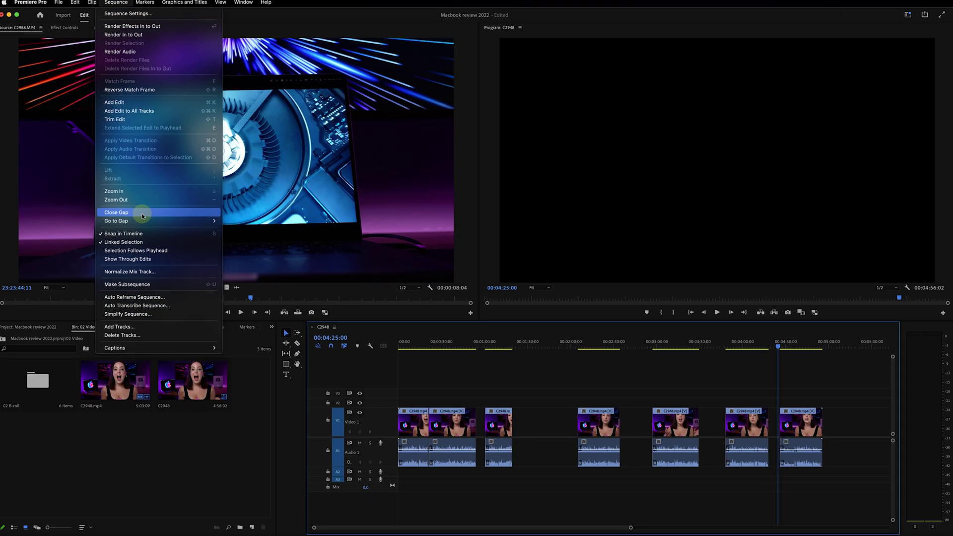
pyautogui.click(173, 258)
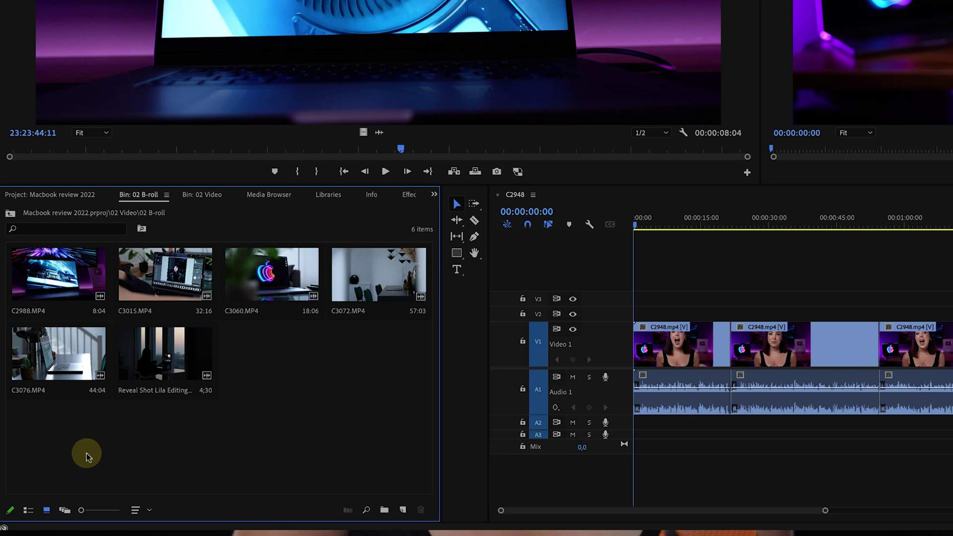
# Step: Open the C3060.MP4 clip from the 02 B-roll bin in the Source Monitor, keeping the bin in icon view
pyautogui.click(29, 510)
pyautogui.click(45, 511)
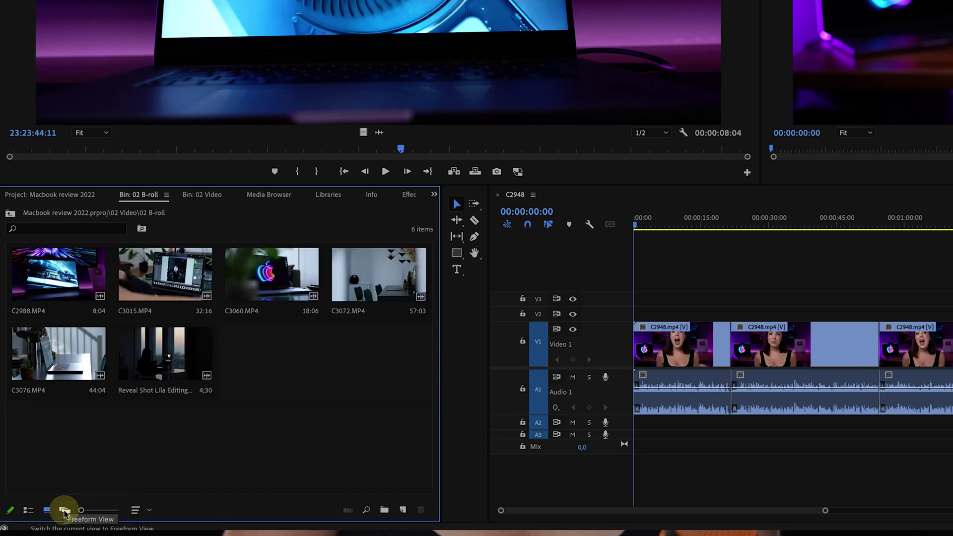
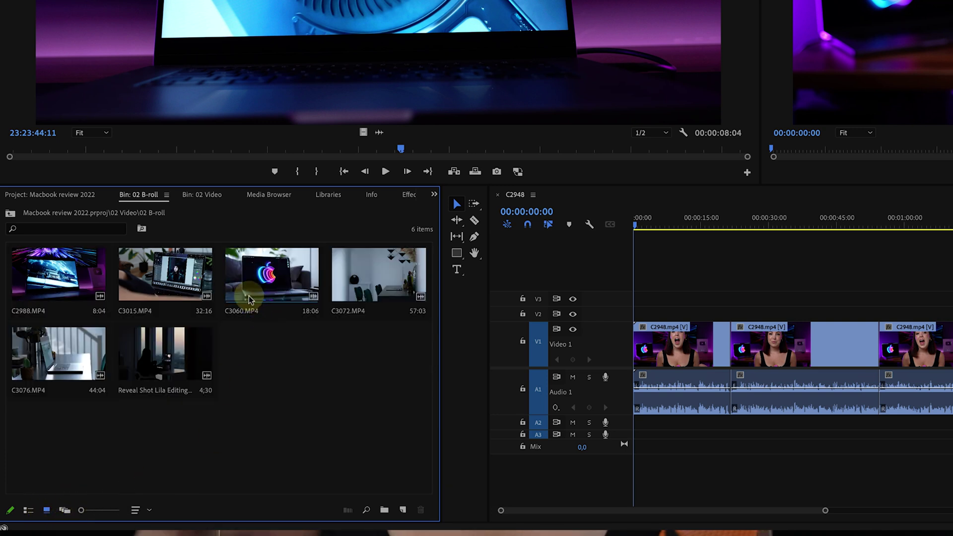
pyautogui.doubleClick(294, 300)
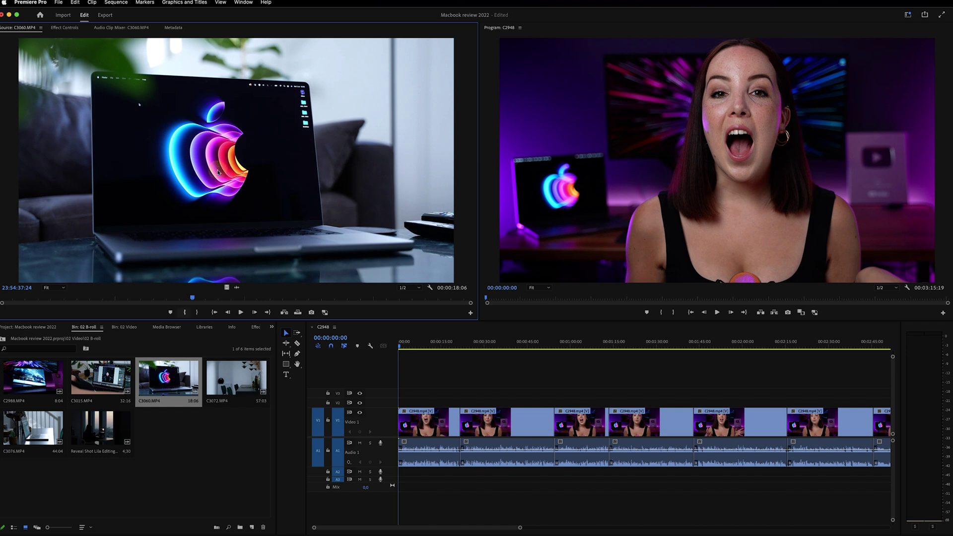
pyautogui.moveTo(337, 279); pyautogui.dragTo(276, 231)
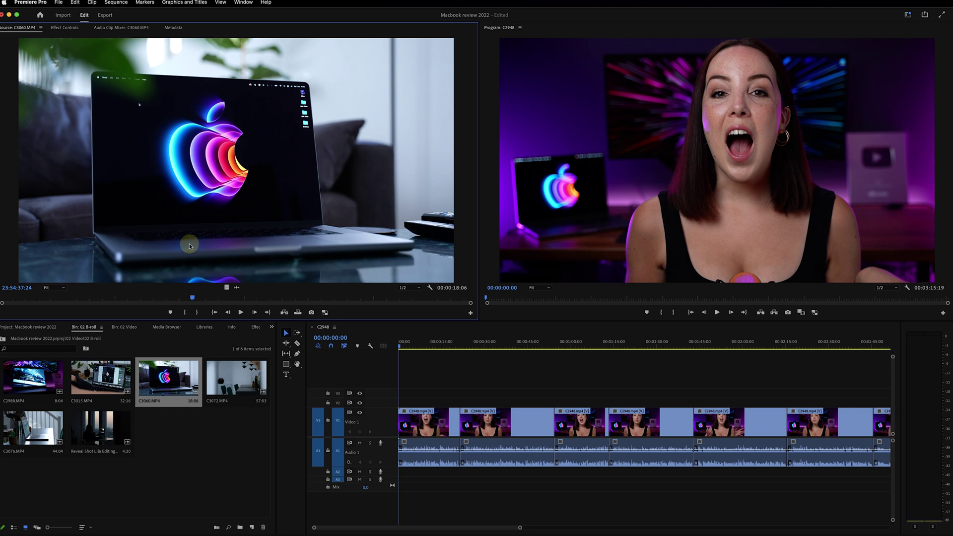
# Step: Mark an In point at 23:54:32:02 and an Out point at 23:54:42:12 in the C3060.MP4 source clip
pyautogui.moveTo(22, 300); pyautogui.dragTo(41, 300)
pyautogui.press('i')
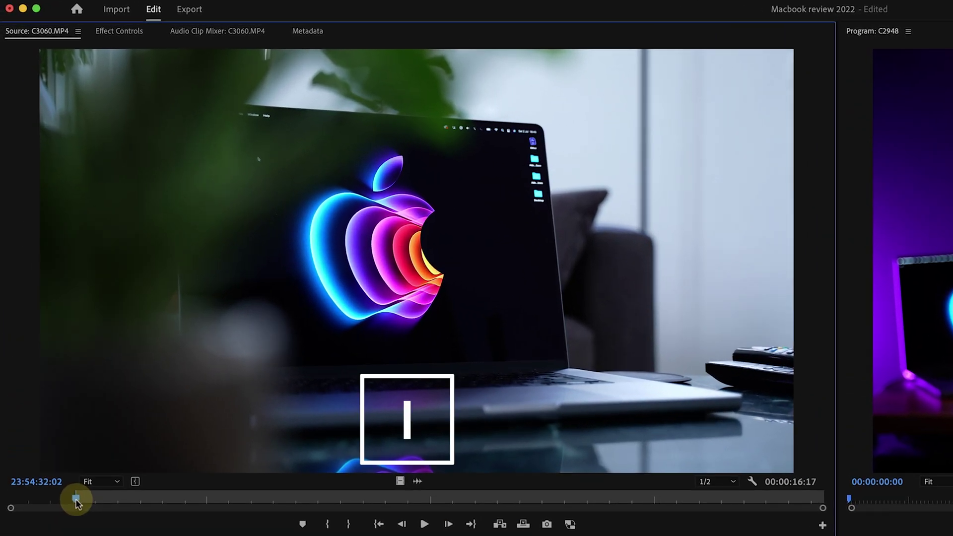
pyautogui.moveTo(76, 501); pyautogui.dragTo(542, 495)
pyautogui.press('o')
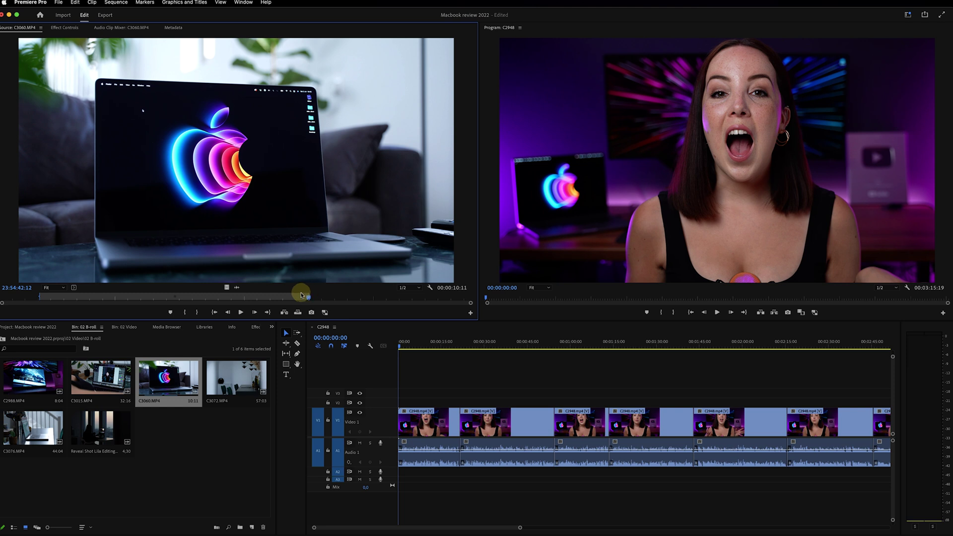
# Step: Place only the video of the marked C3060.MP4 range on track V2, about 3 seconds after the sequence start
pyautogui.moveTo(235, 164); pyautogui.dragTo(271, 230)
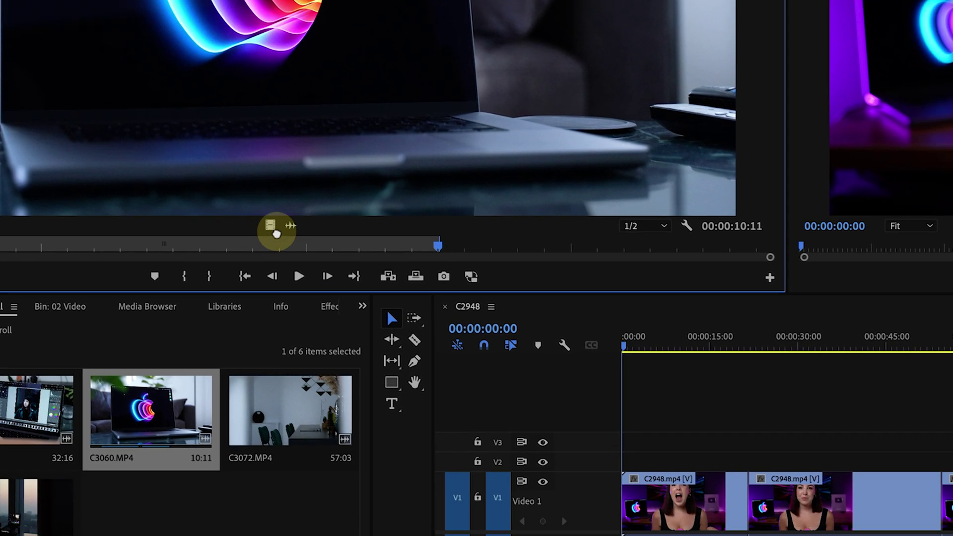
pyautogui.moveTo(472, 327); pyautogui.dragTo(879, 535)
pyautogui.moveTo(623, 421); pyautogui.dragTo(233, 196)
pyautogui.moveTo(233, 196); pyautogui.dragTo(621, 535)
pyautogui.moveTo(620, 437); pyautogui.dragTo(549, 319)
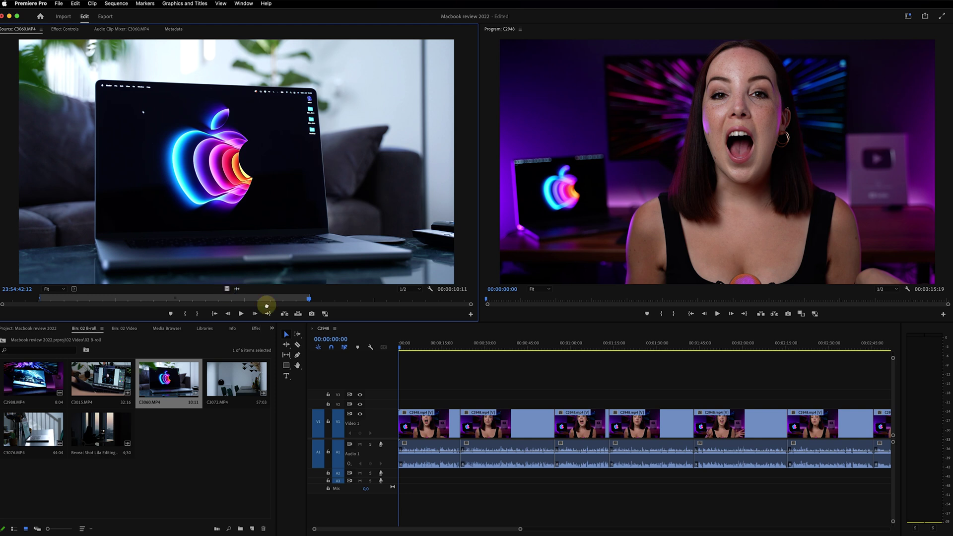
pyautogui.moveTo(267, 305); pyautogui.dragTo(389, 383)
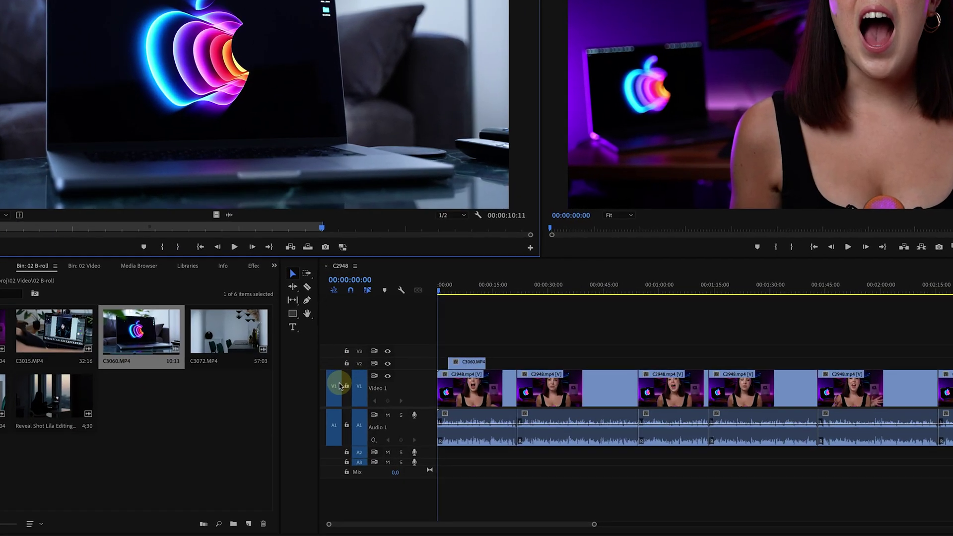
# Step: Toggle the V1 source patch and try to add a second C3060.MP4 range with its audio to track V2
pyautogui.click(339, 385)
pyautogui.moveTo(276, 40); pyautogui.dragTo(574, 314)
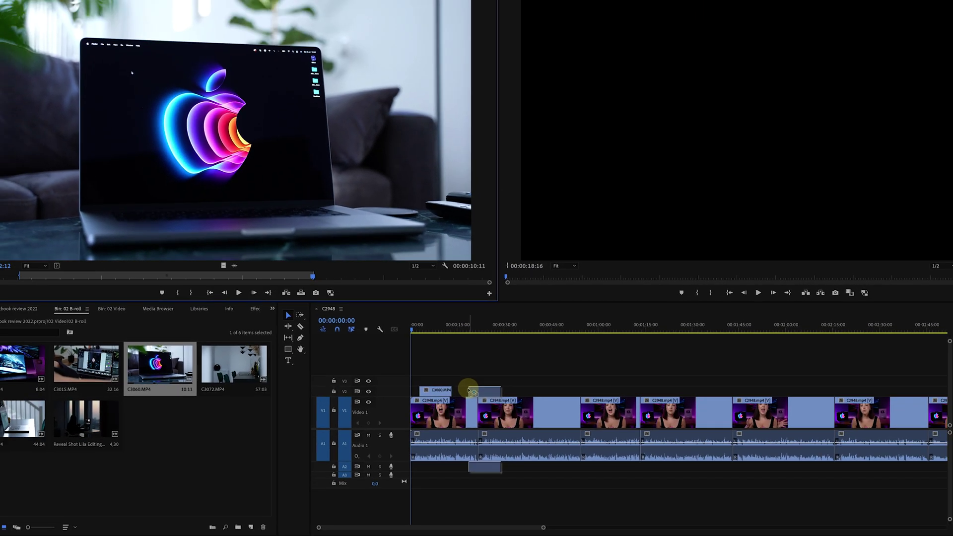
pyautogui.moveTo(472, 392); pyautogui.dragTo(471, 391)
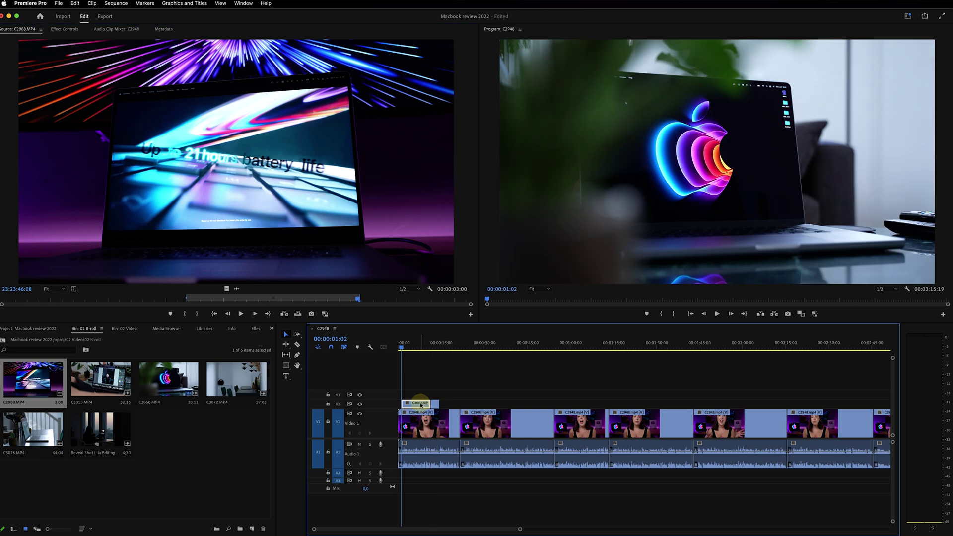
# Step: Open C3015.MP4 from the B-roll bin and place its marked video range on track V2 at 00:00:12:19, directly after the preceding B-roll
pyautogui.doubleClick(80, 382)
pyautogui.moveTo(80, 295); pyautogui.dragTo(449, 403)
pyautogui.click(424, 346)
pyautogui.moveTo(424, 346); pyautogui.dragTo(449, 402)
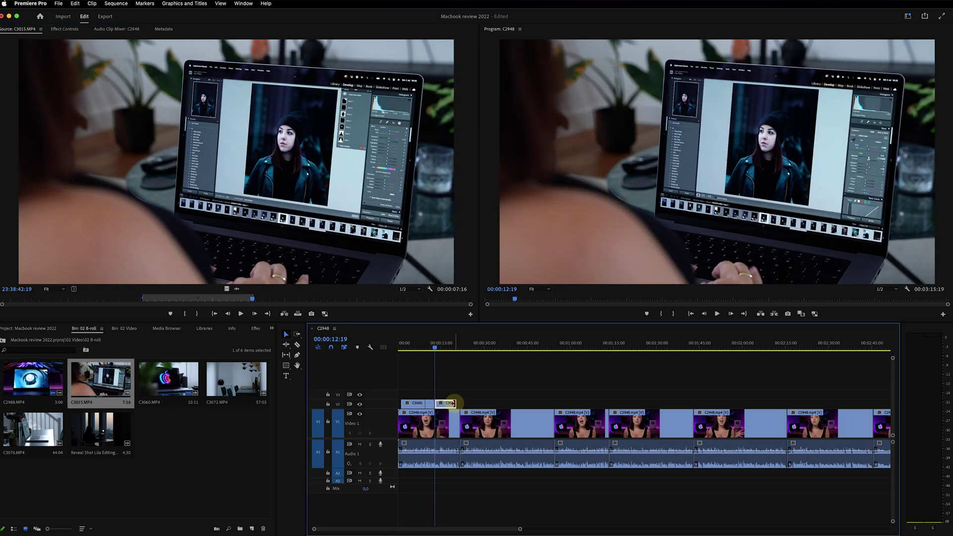